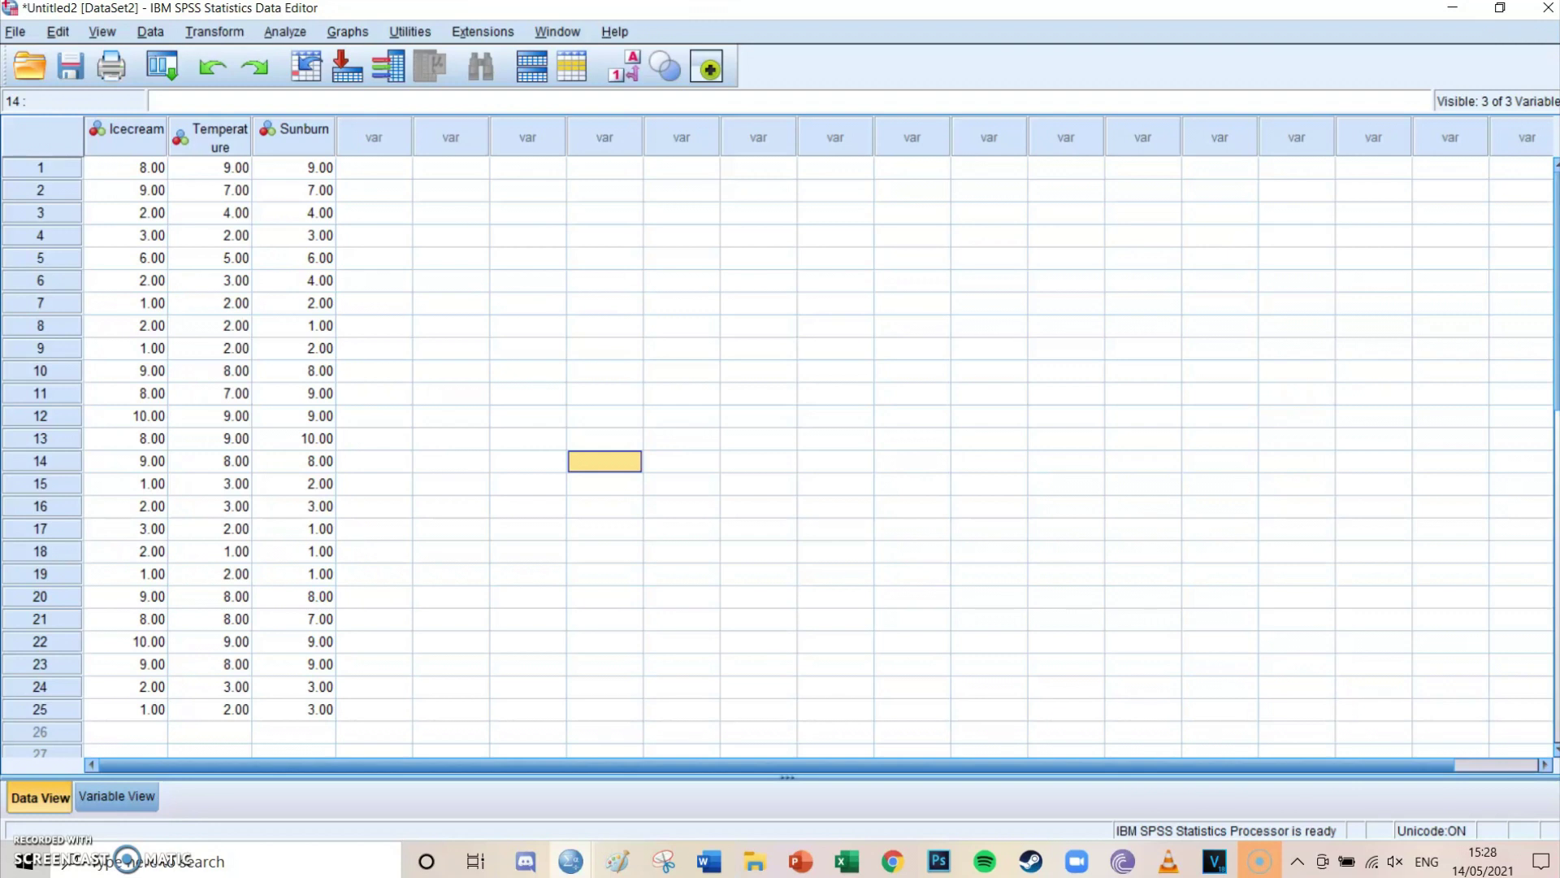
# Step: Bring up the Scribbr article and scroll to the diagram linking hot temperatures, ice cream and sunburns
pyautogui.click(887, 868)
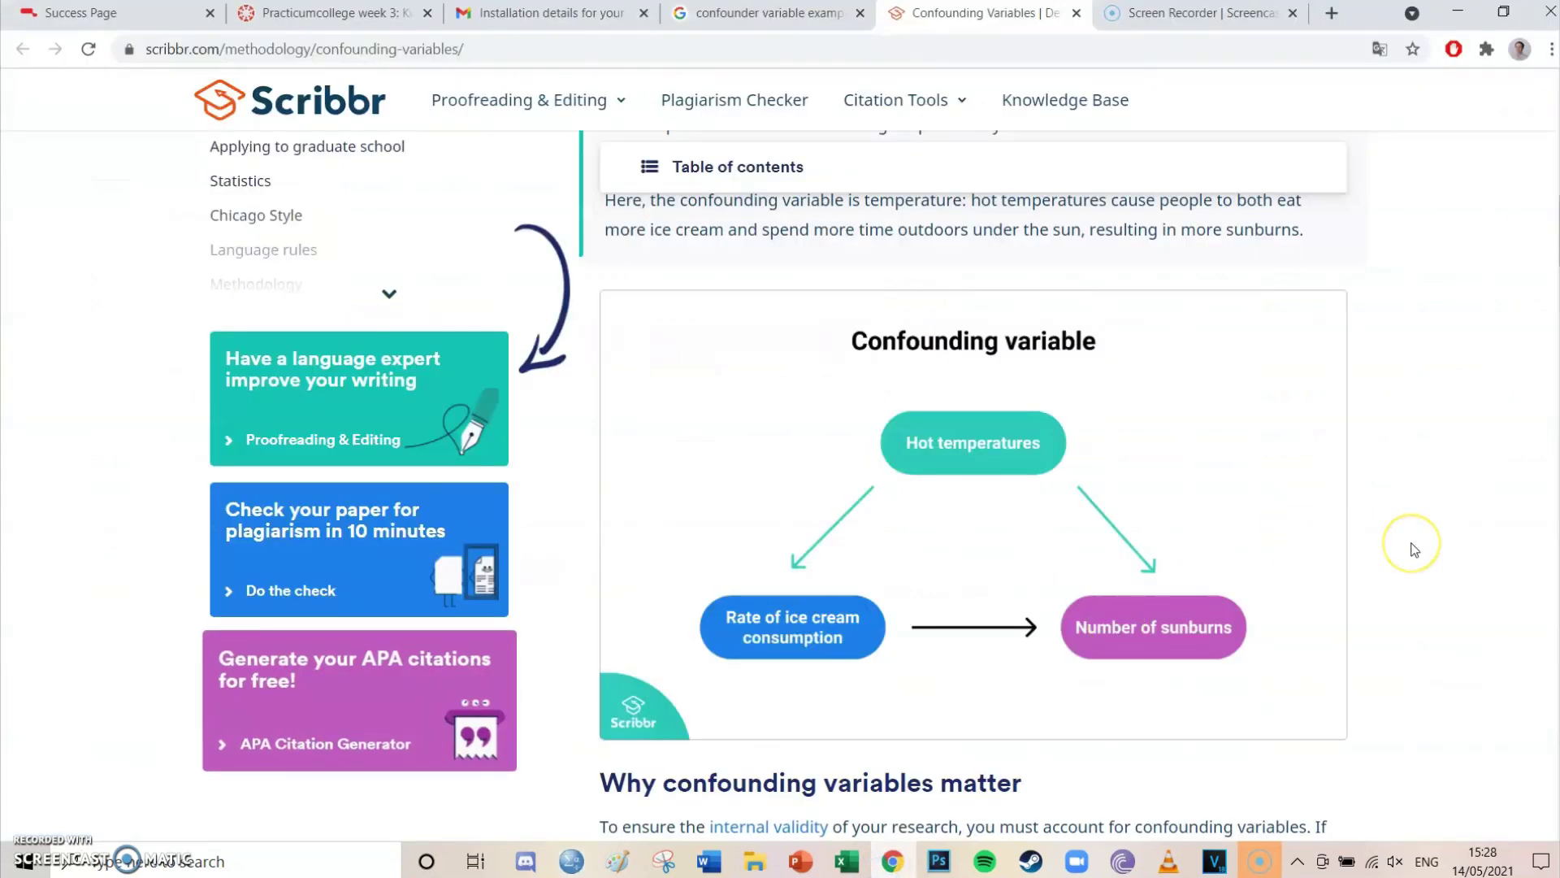
pyautogui.scroll(-1, 1414, 550)
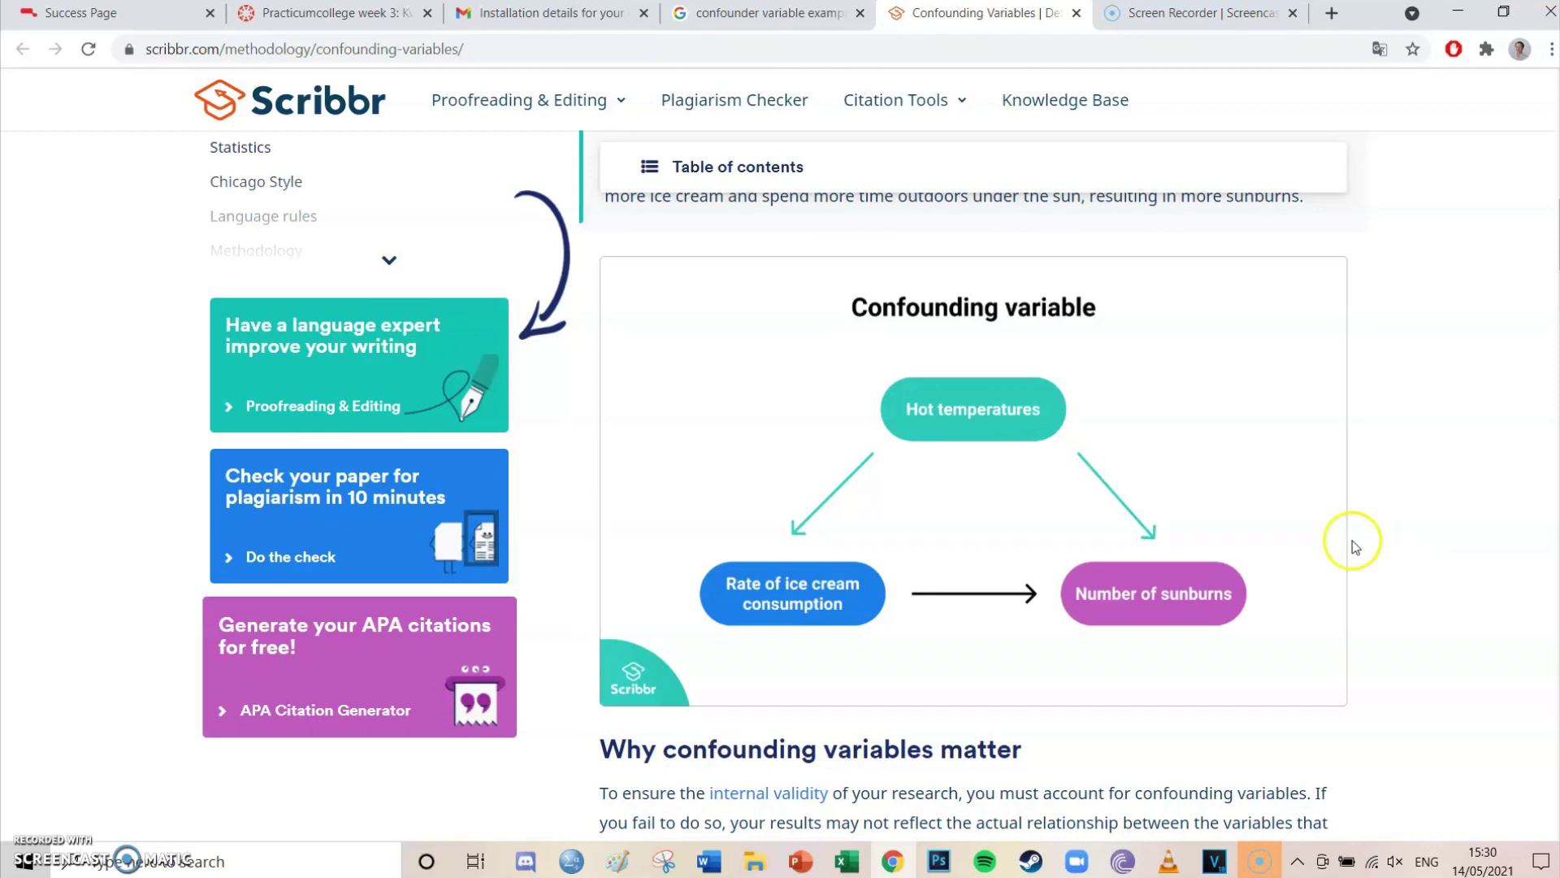
# Step: Bring the Untitled2 Data Editor with the Icecream, Temperature and Sunburn data to the front and minimise Chrome
pyautogui.click(571, 870)
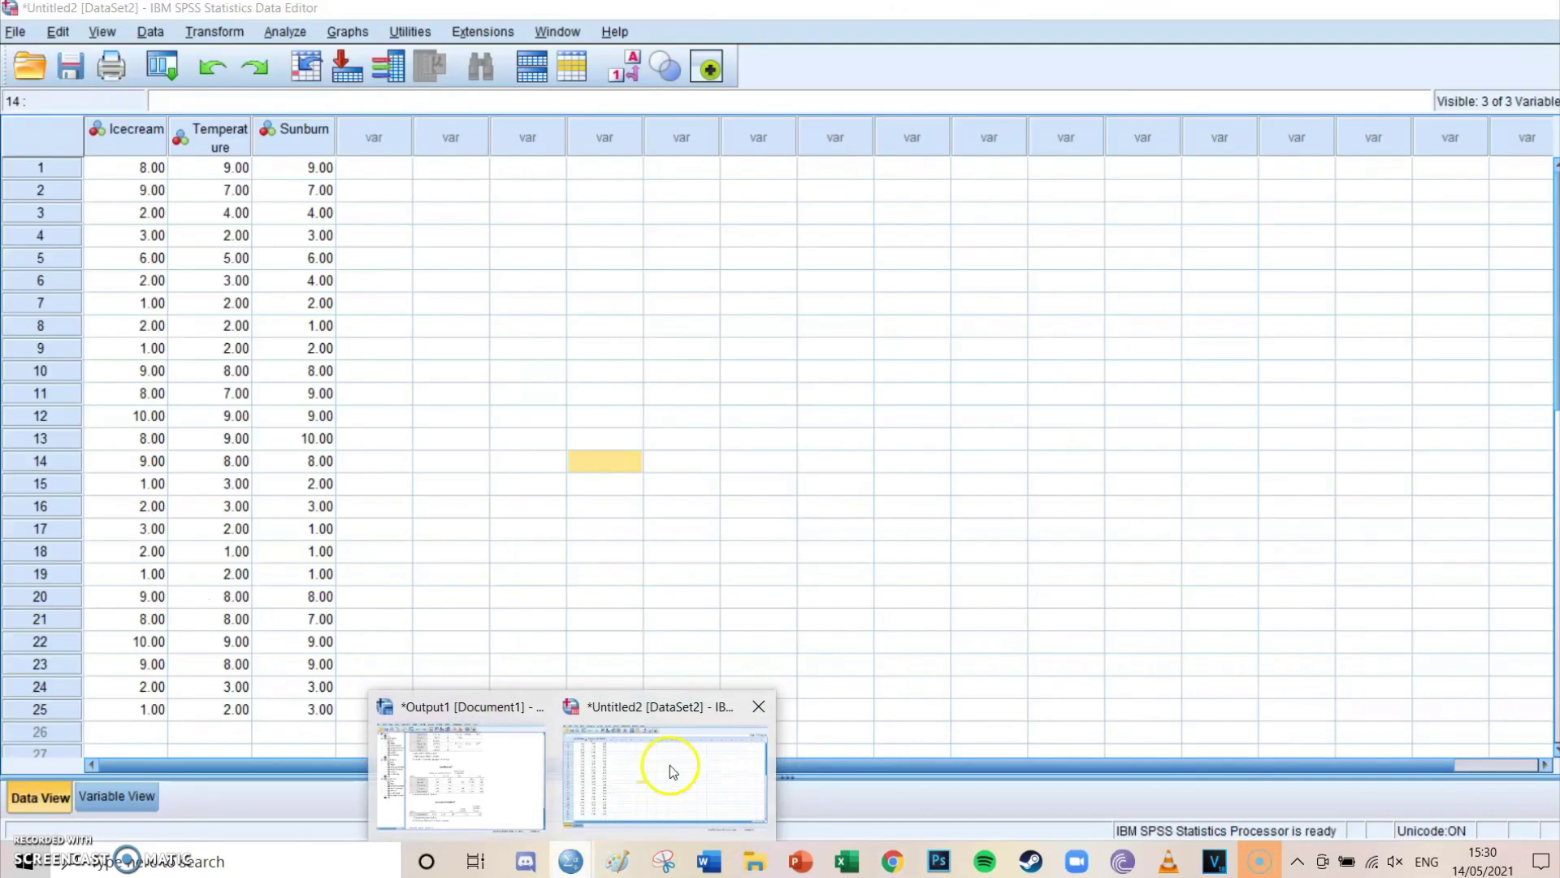
pyautogui.click(670, 768)
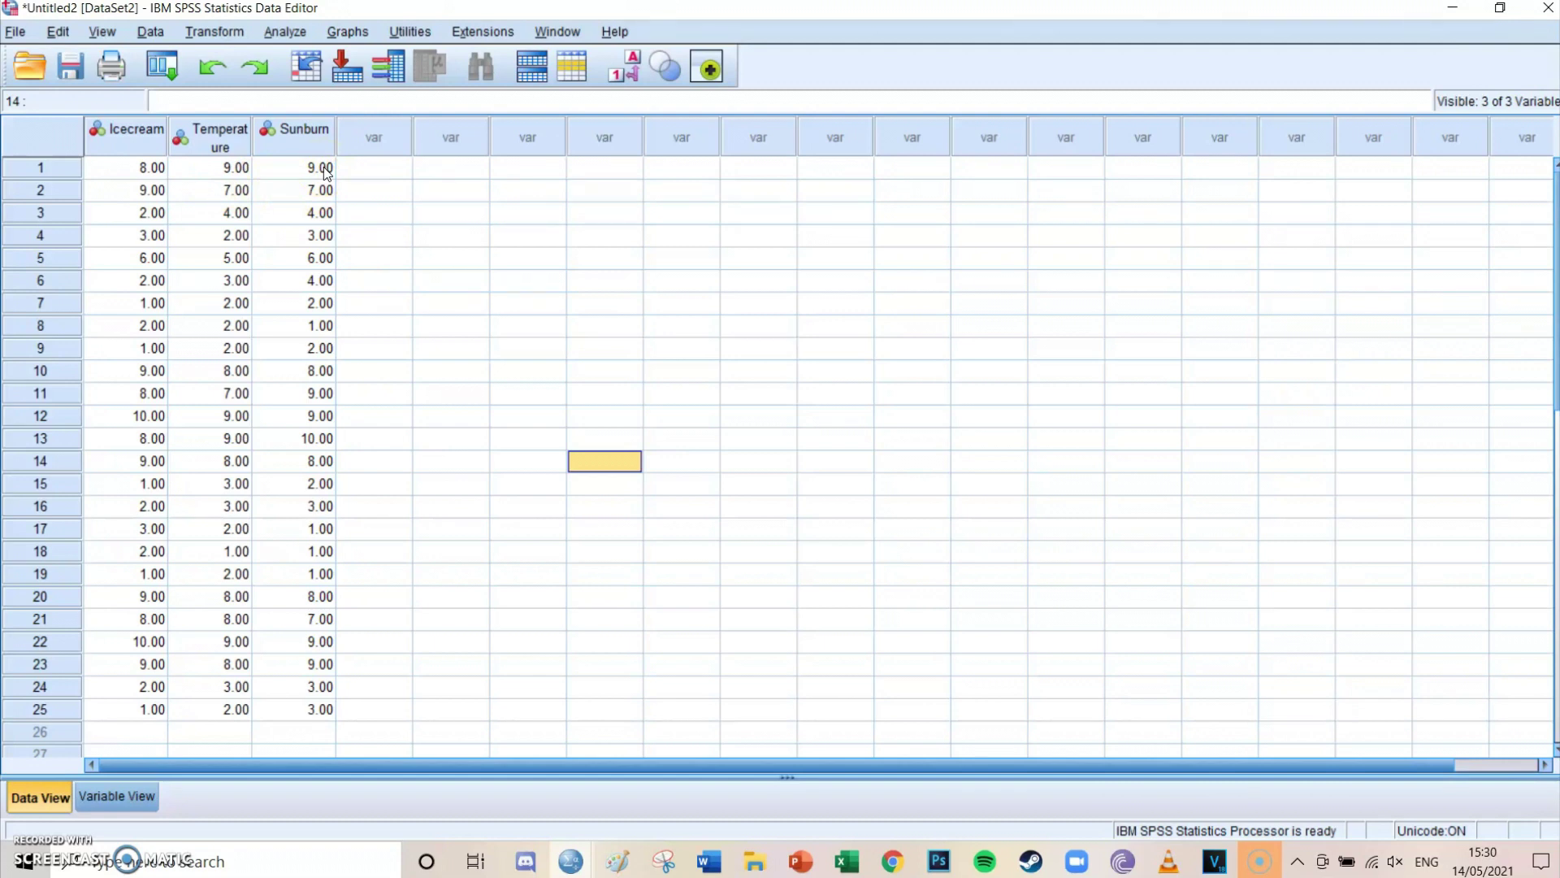
pyautogui.click(892, 859)
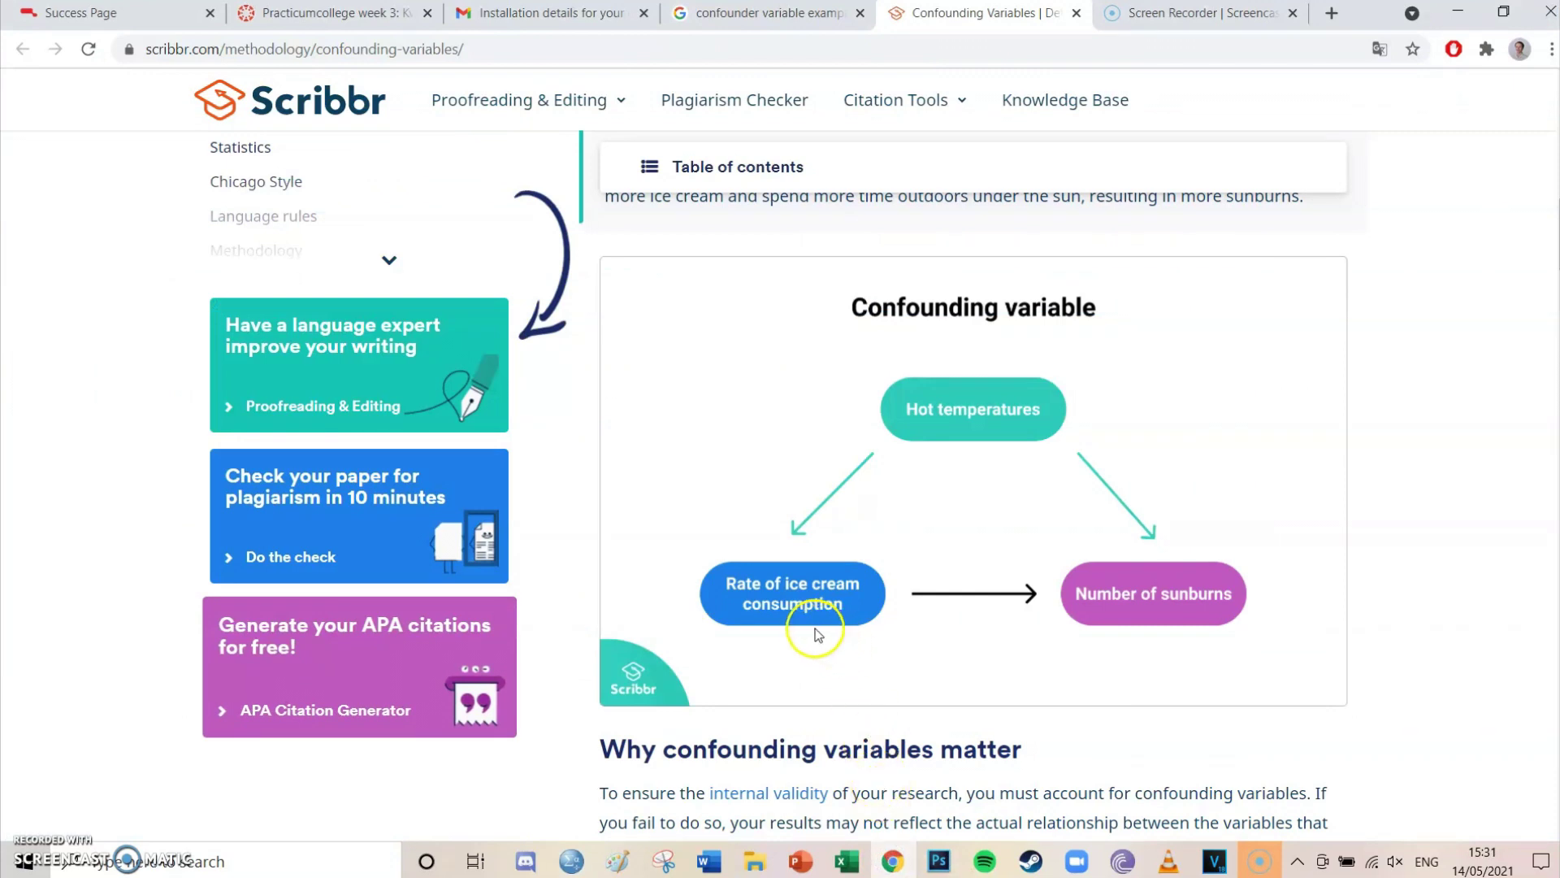
pyautogui.click(892, 860)
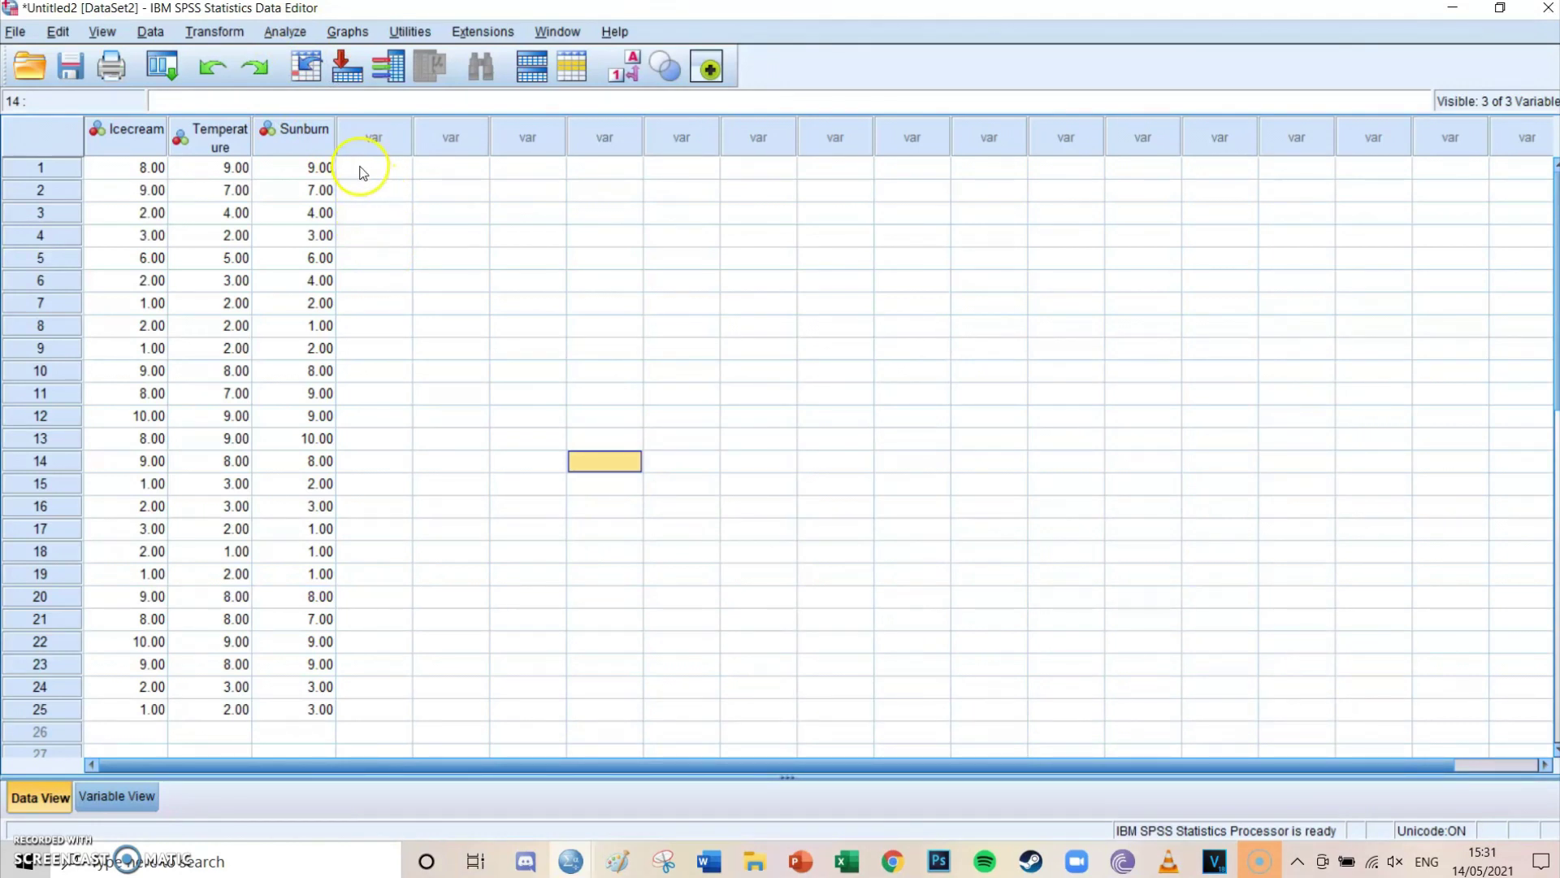
# Step: Paste a Sunburn-on-Icecream linear regression with Temperature removed from block 2, and select its syntax
pyautogui.click(286, 32)
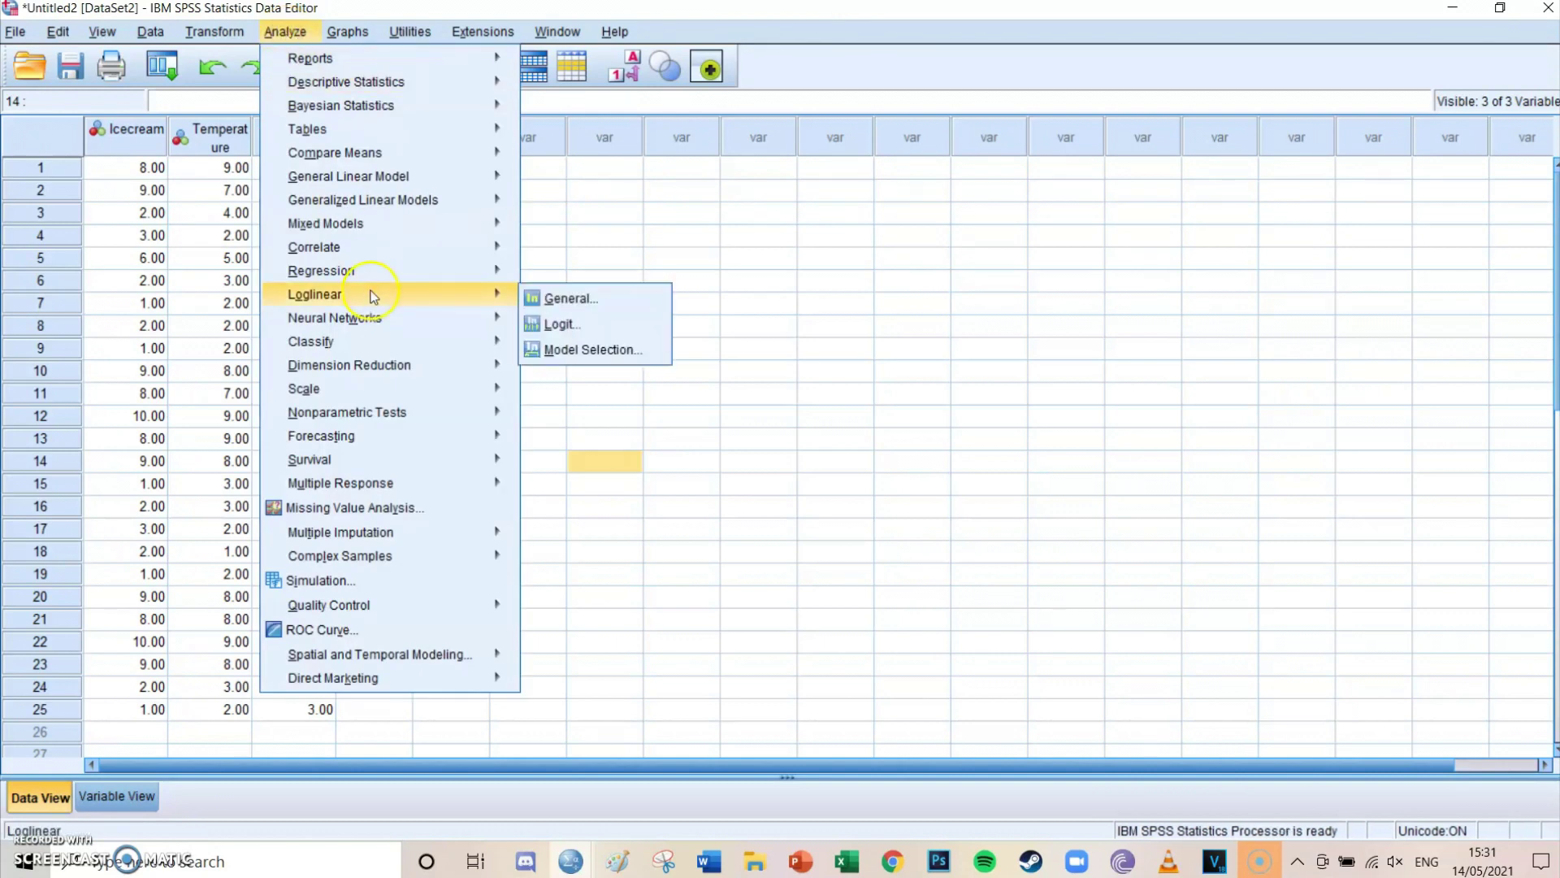
pyautogui.moveTo(376, 273)
pyautogui.click(590, 304)
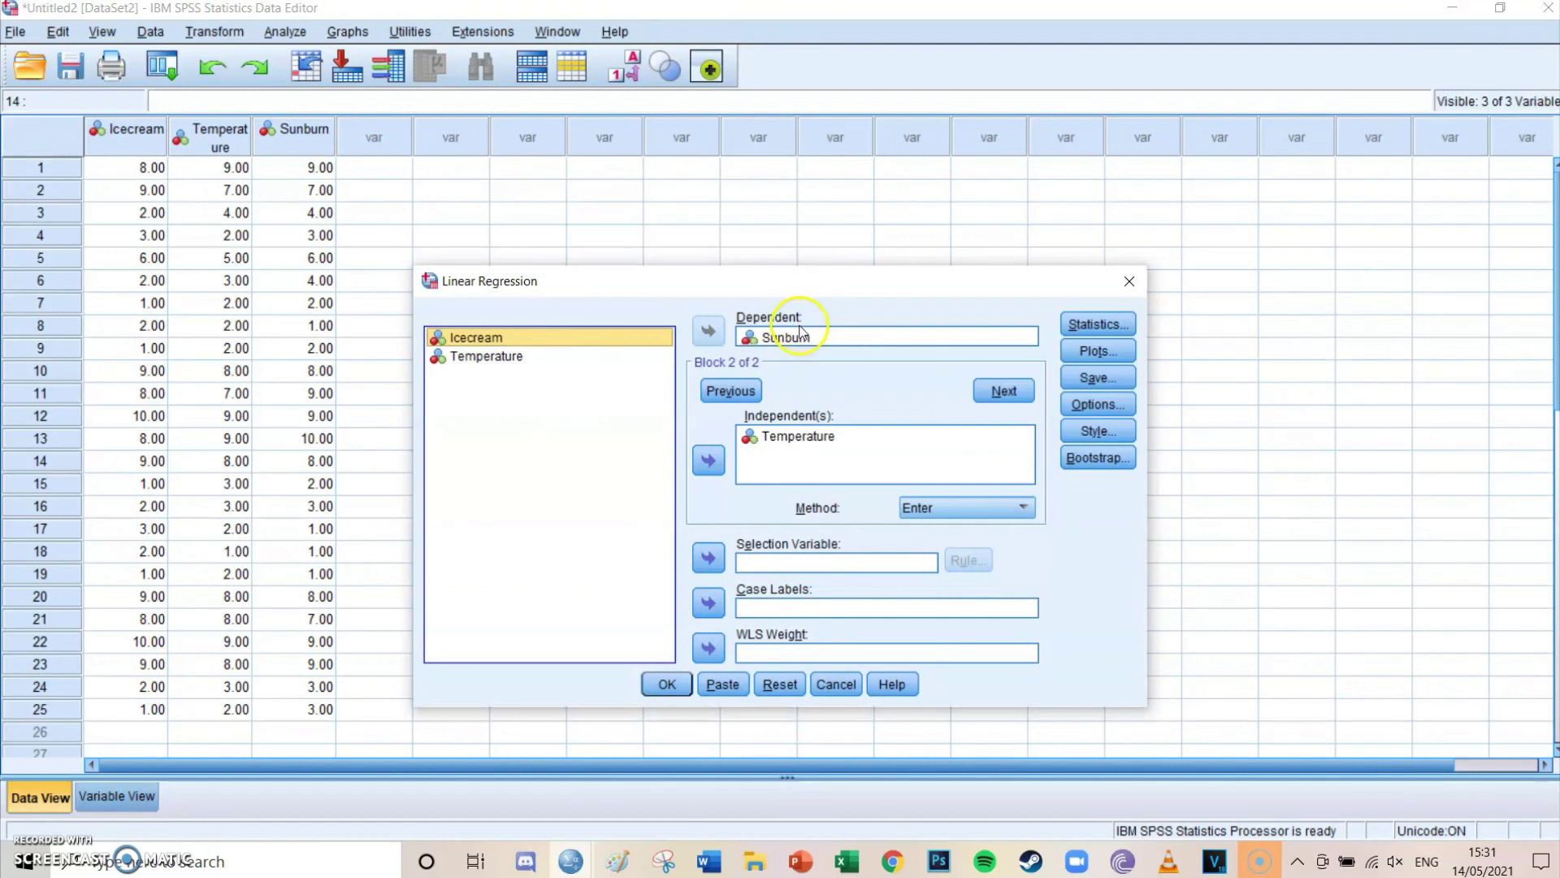
pyautogui.click(797, 436)
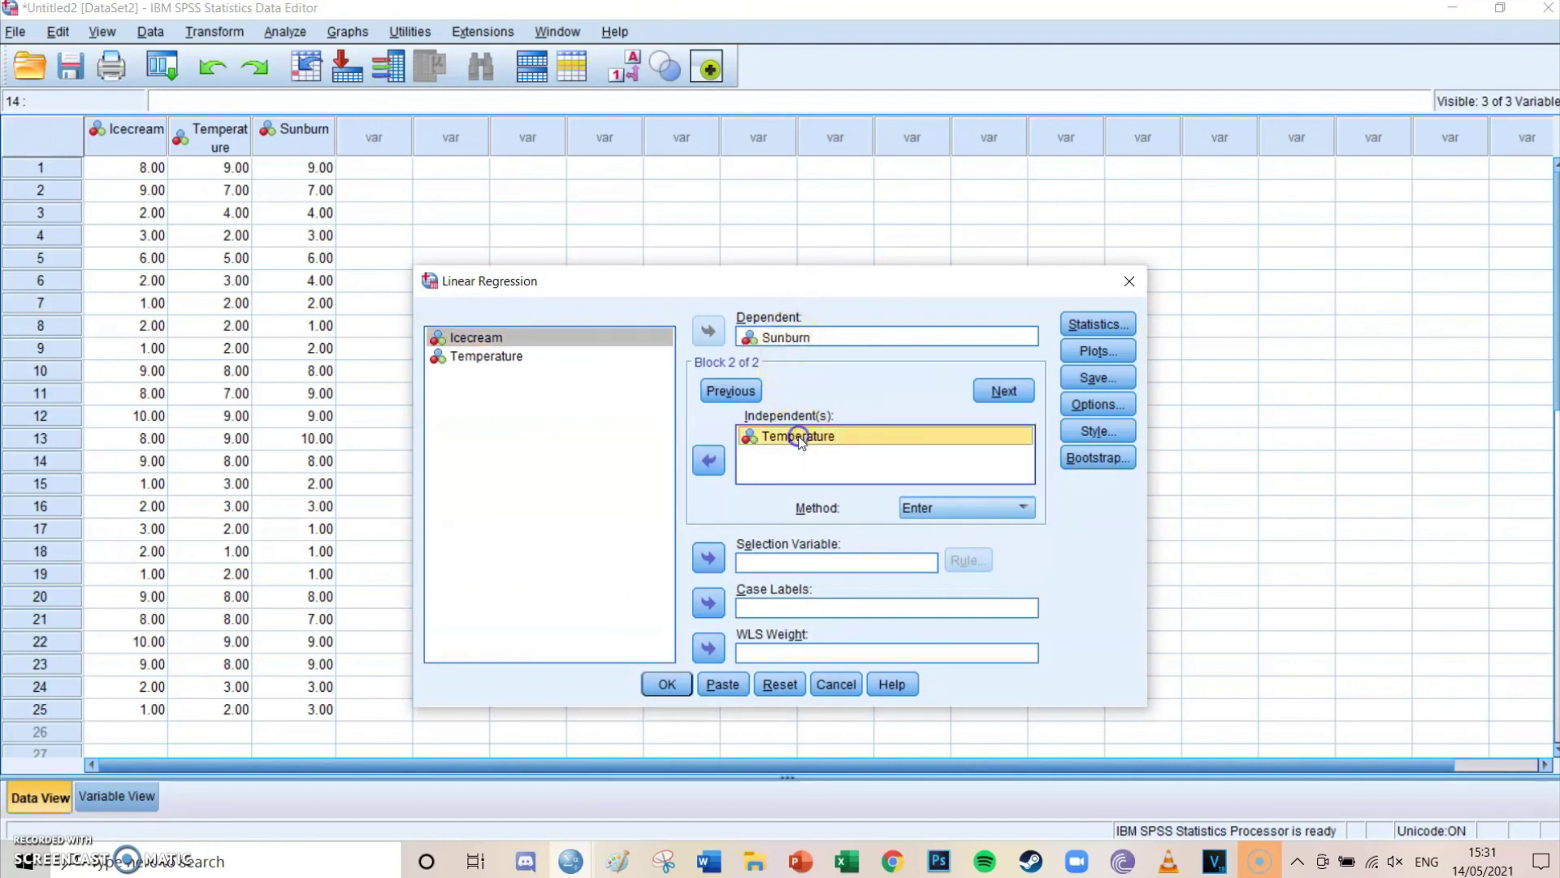
pyautogui.click(708, 465)
pyautogui.click(730, 392)
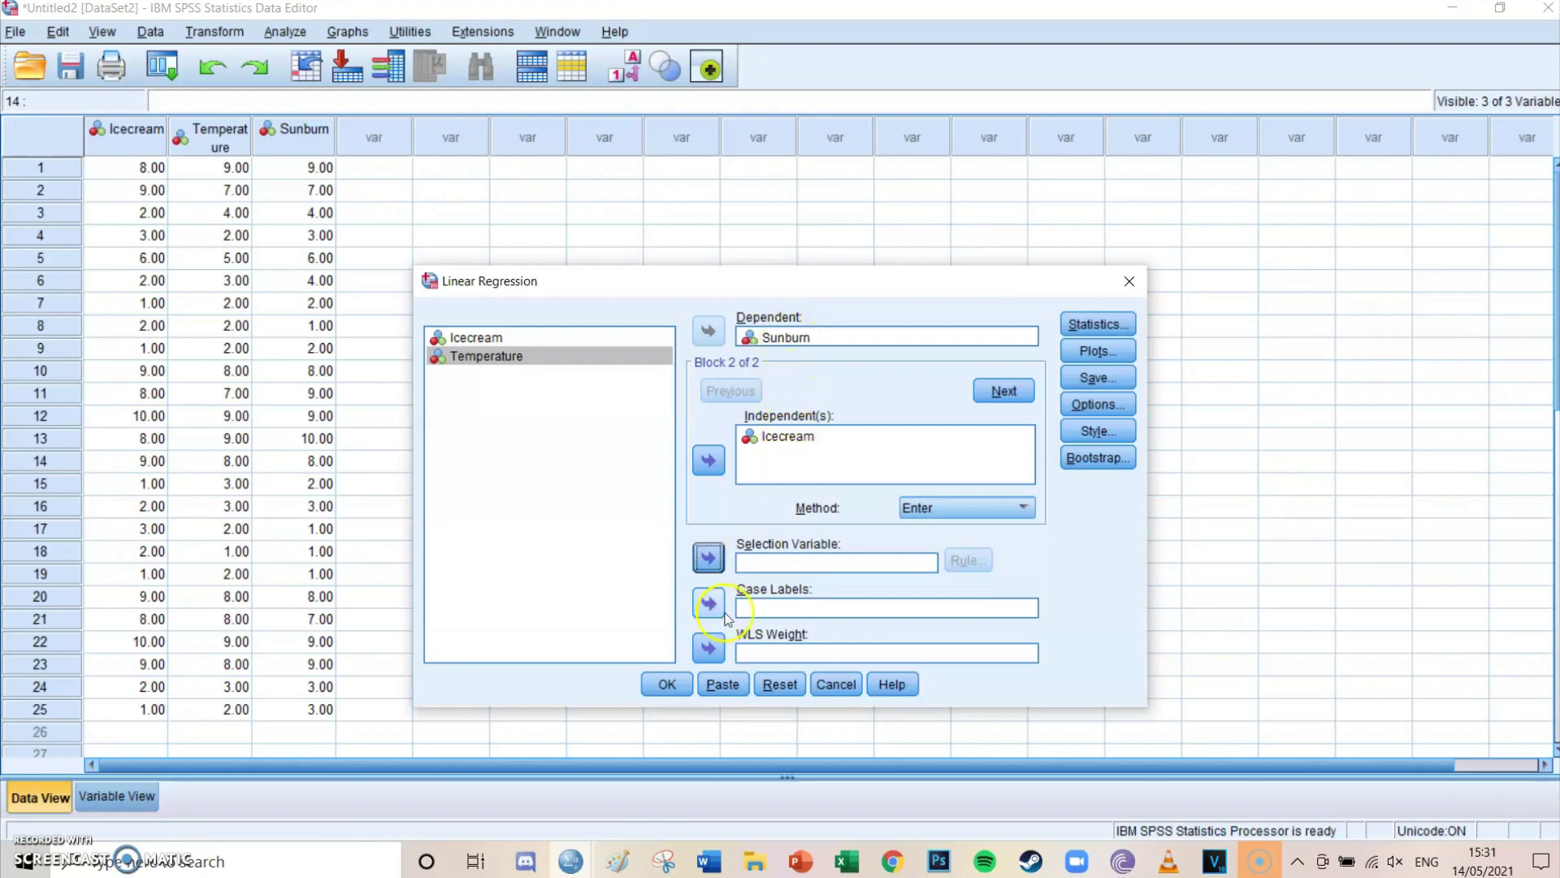
pyautogui.click(712, 686)
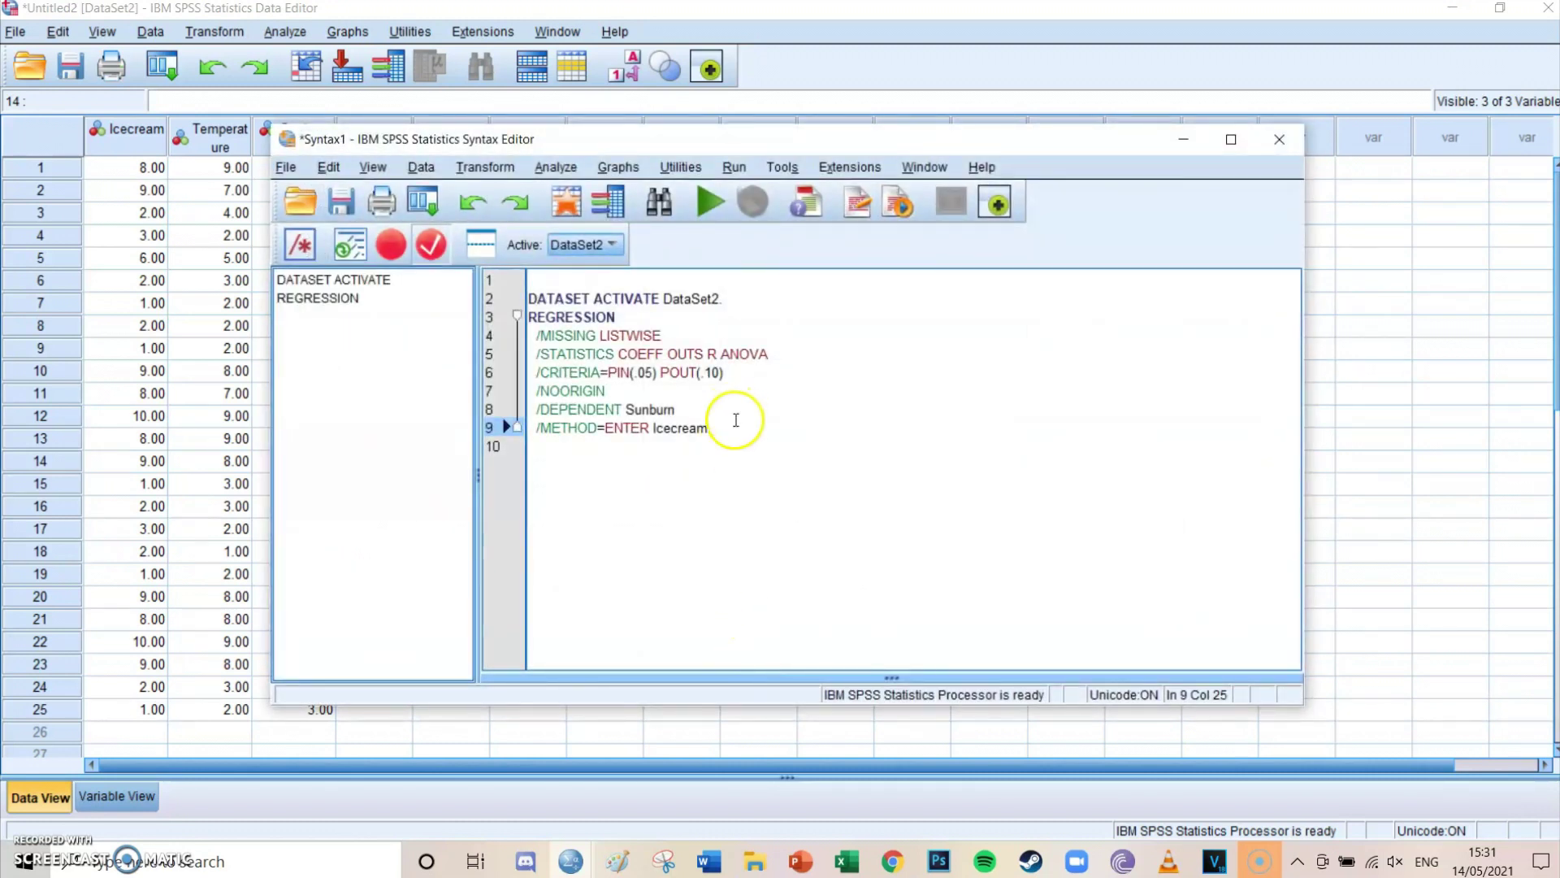
pyautogui.moveTo(728, 432); pyautogui.dragTo(525, 317)
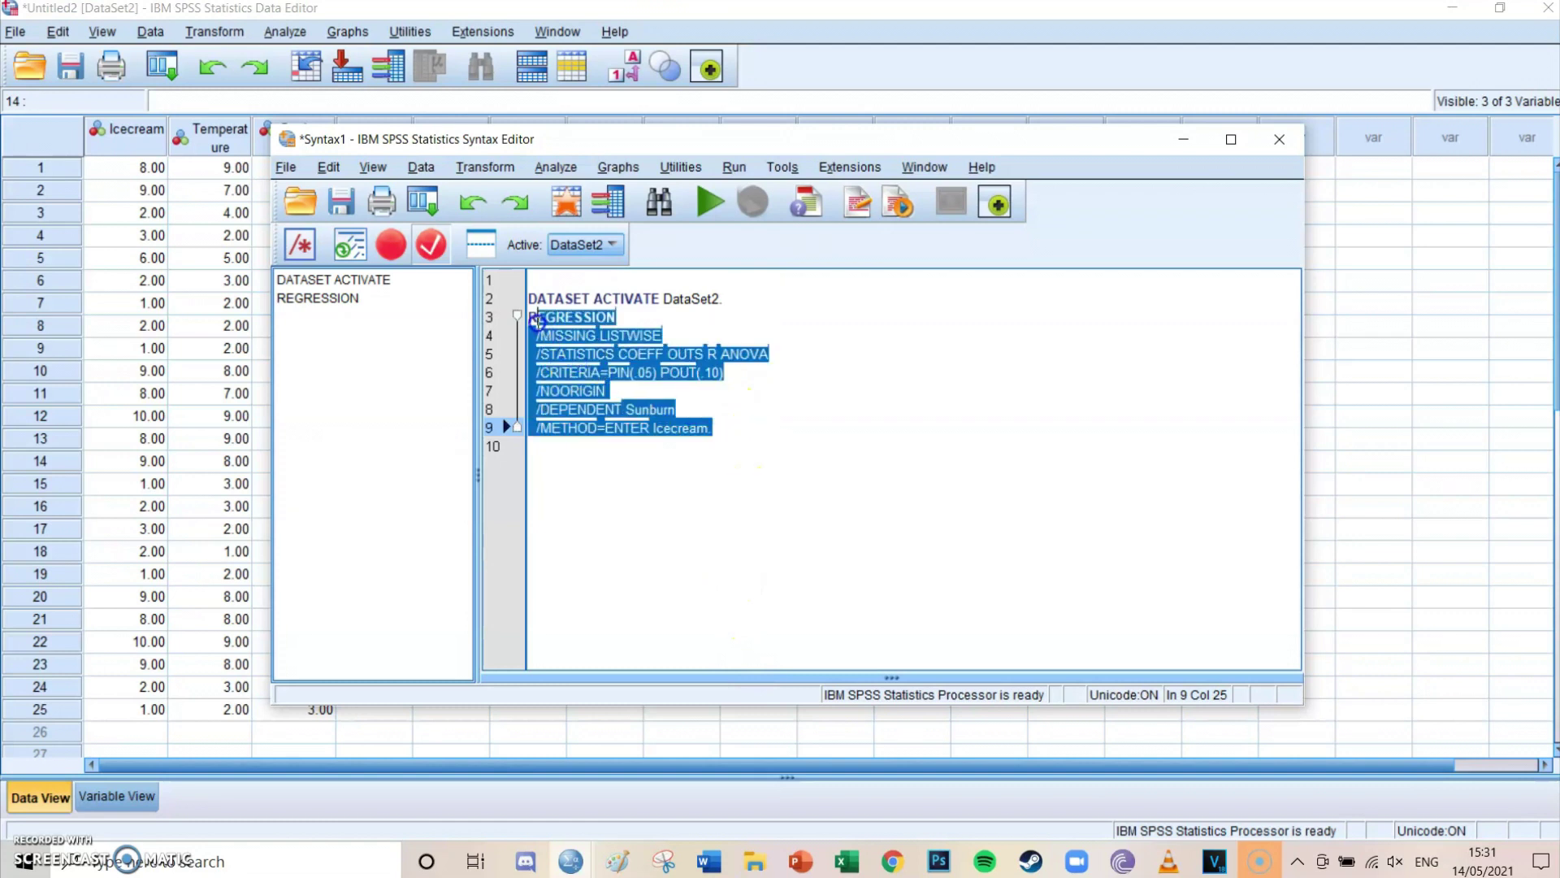
# Step: Run the Icecream-only regression, review its Coefficients (B .841, R Square .876), then return to the Data Editor
pyautogui.click(707, 198)
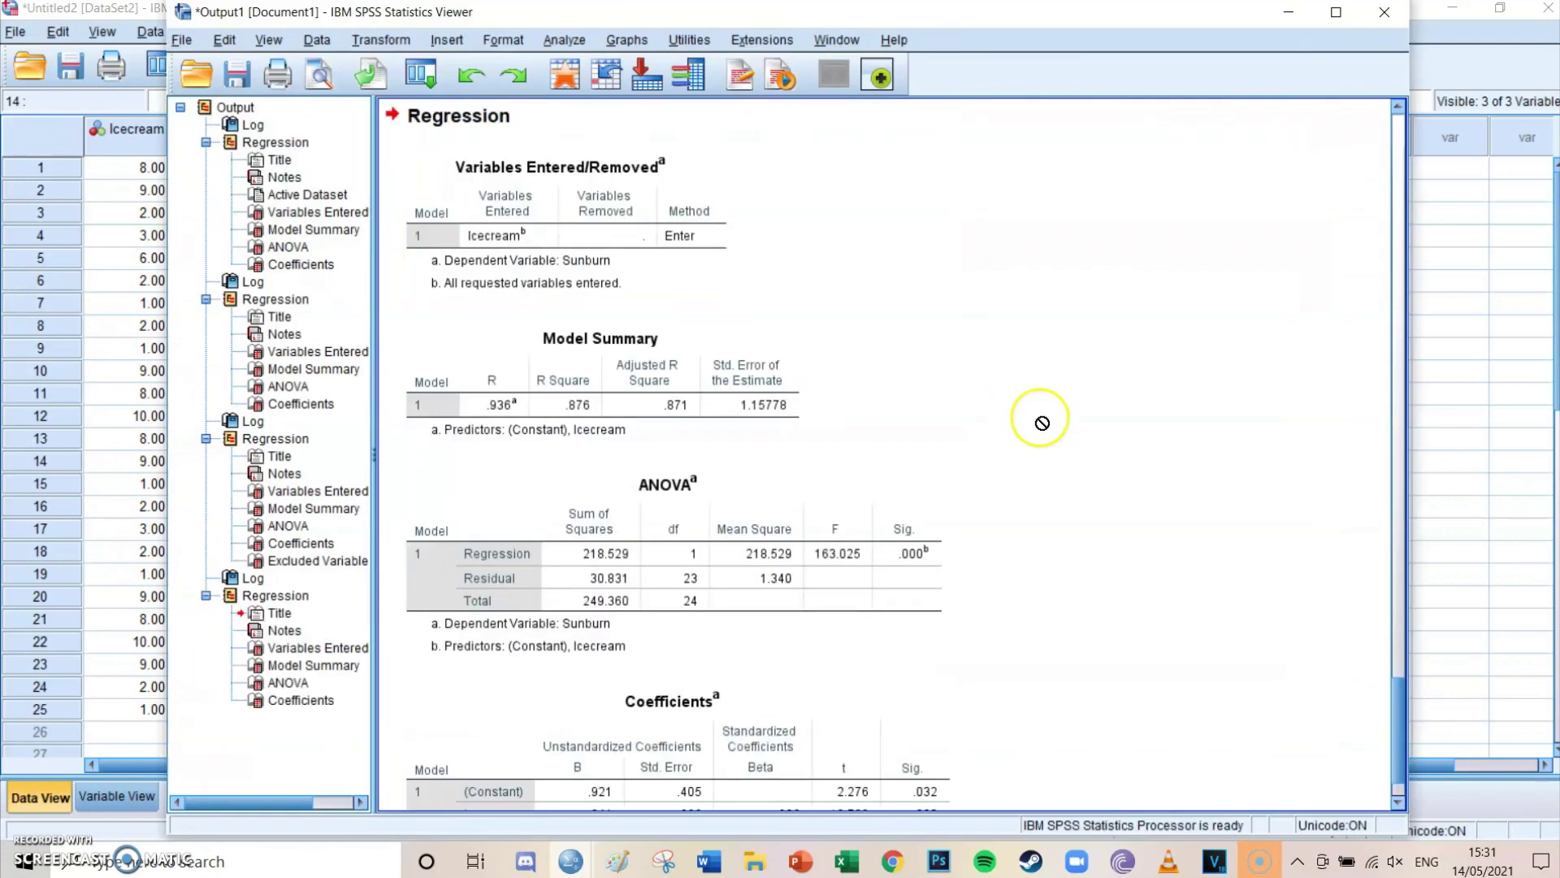
pyautogui.scroll(-2, 1041, 422)
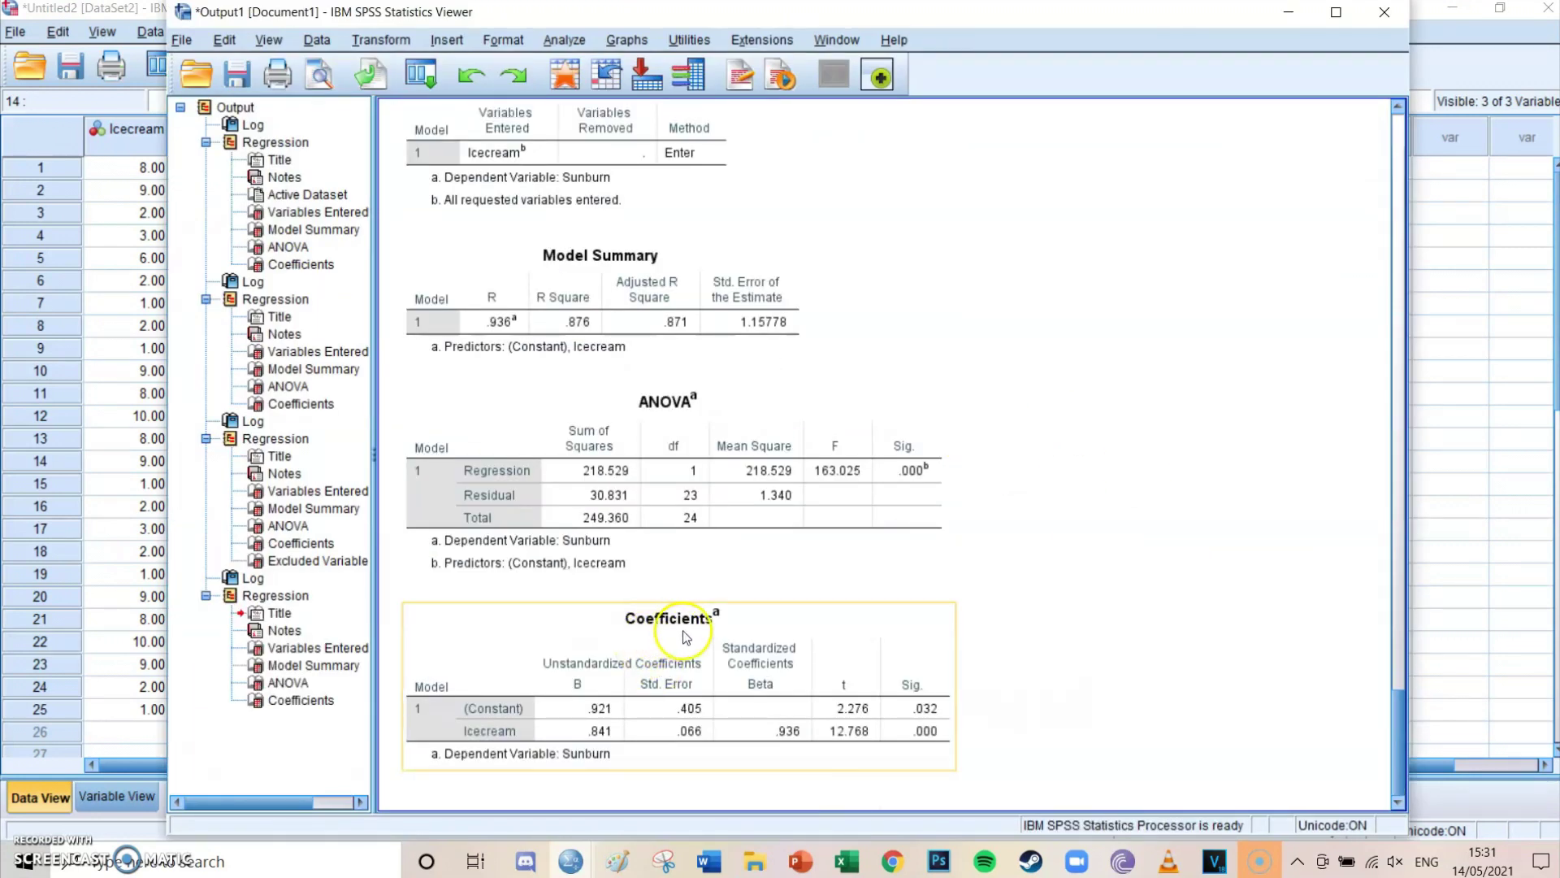
pyautogui.moveTo(683, 637); pyautogui.dragTo(725, 715)
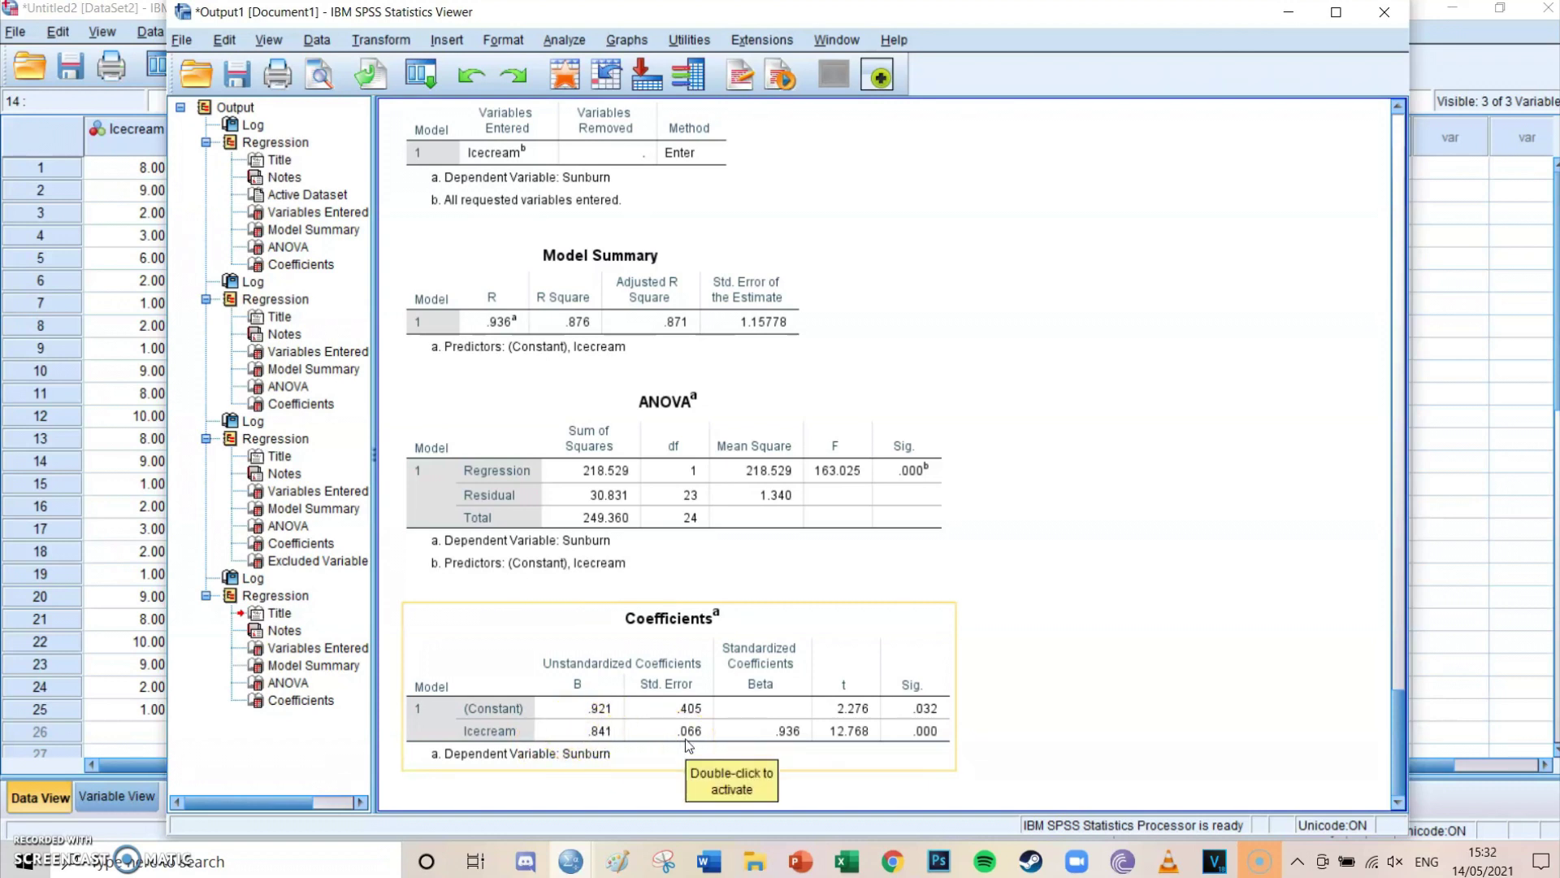
pyautogui.click(588, 781)
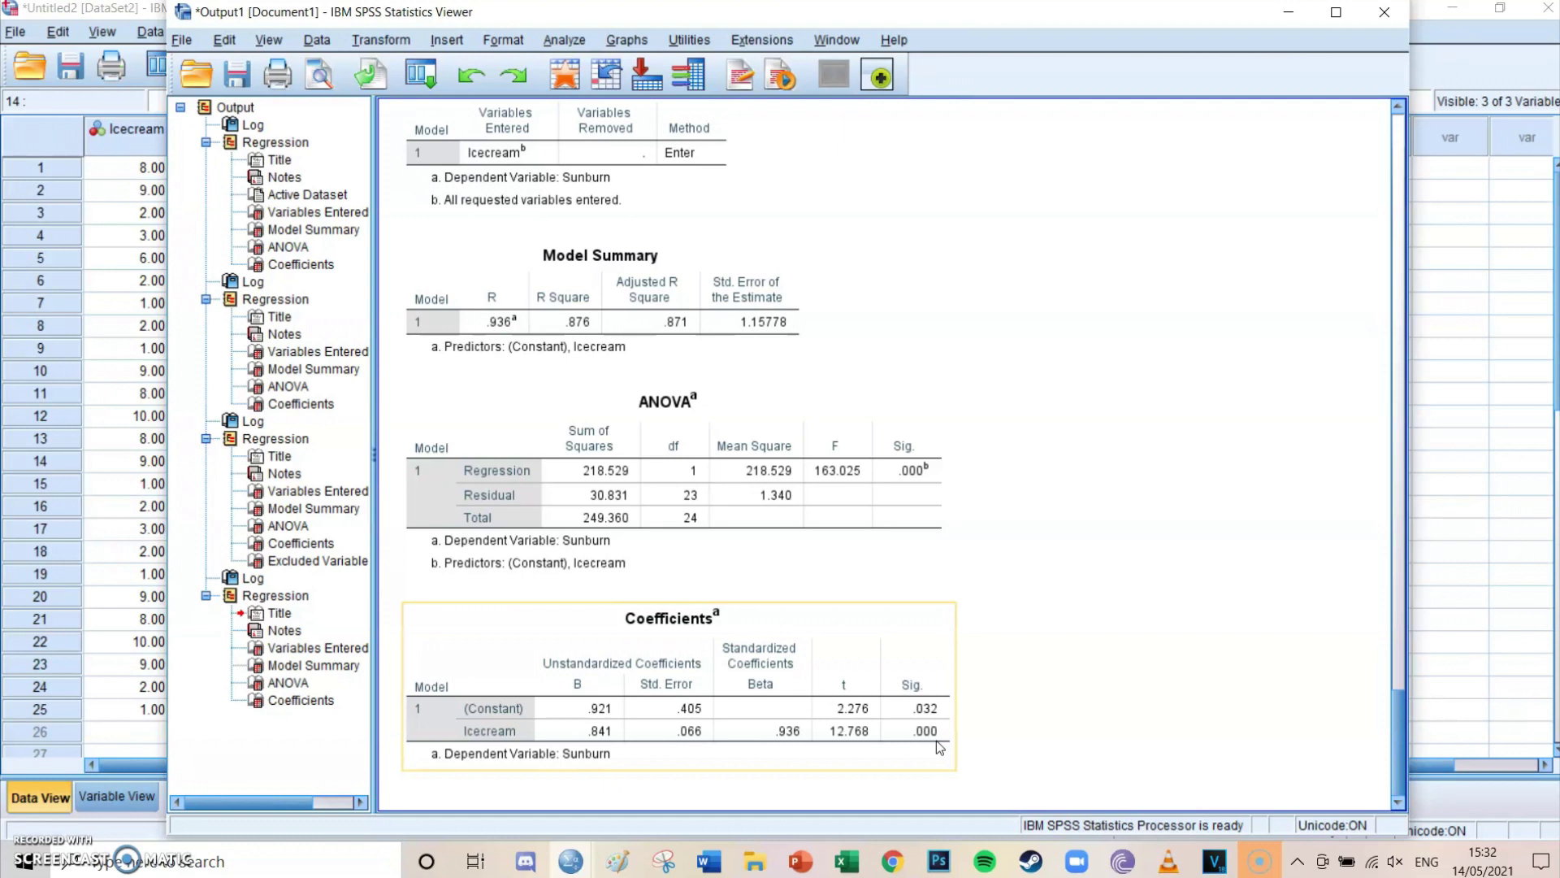
pyautogui.click(1471, 468)
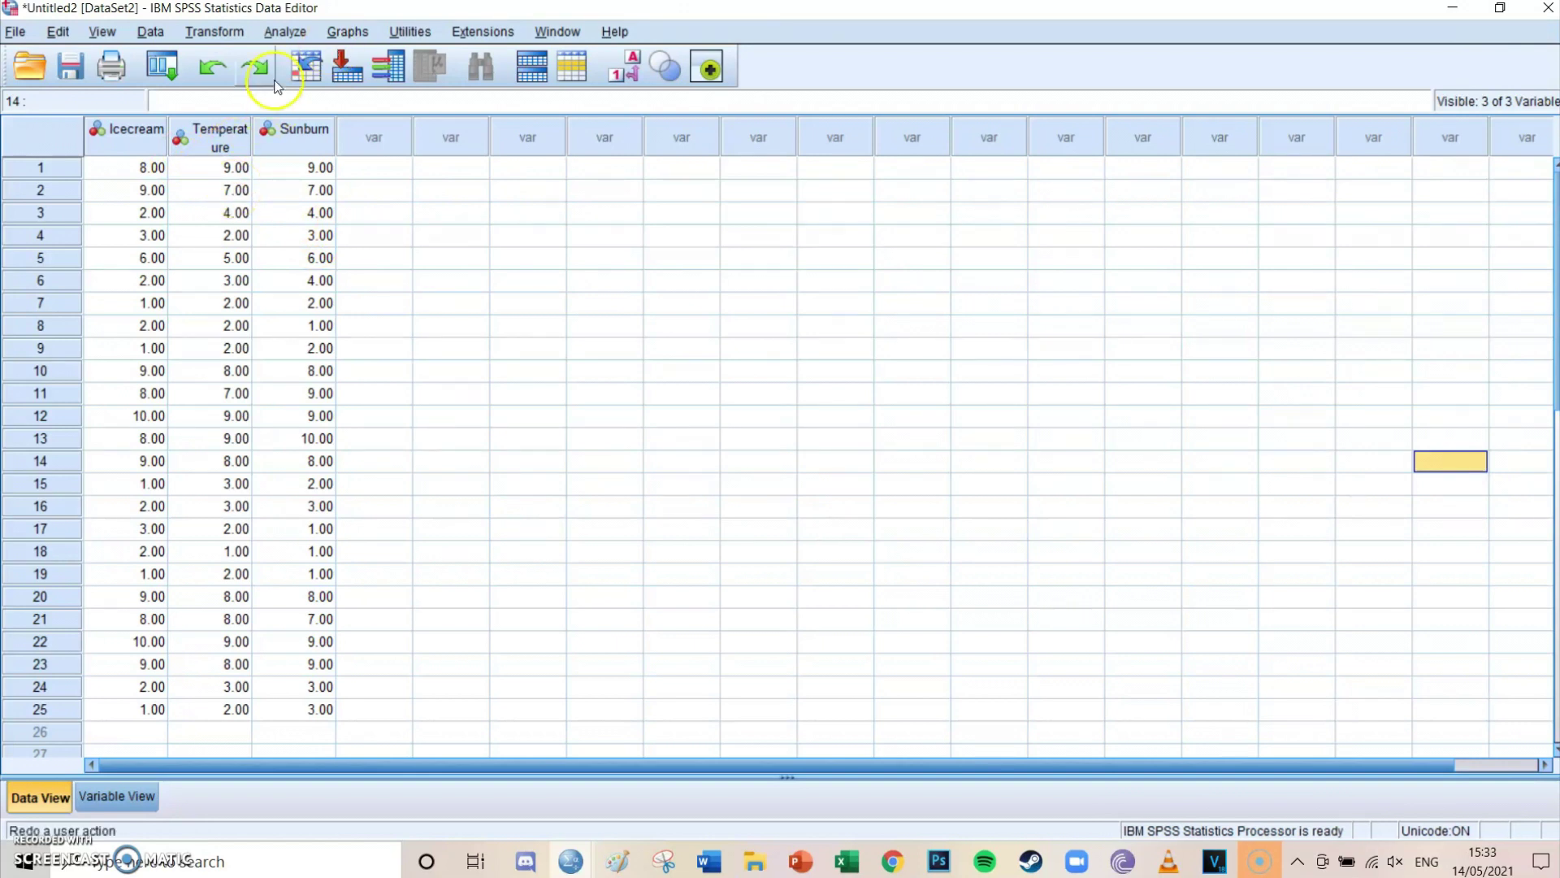
# Step: Paste a Sunburn regression with Icecream in block 1 and Temperature added as block 2
pyautogui.click(284, 32)
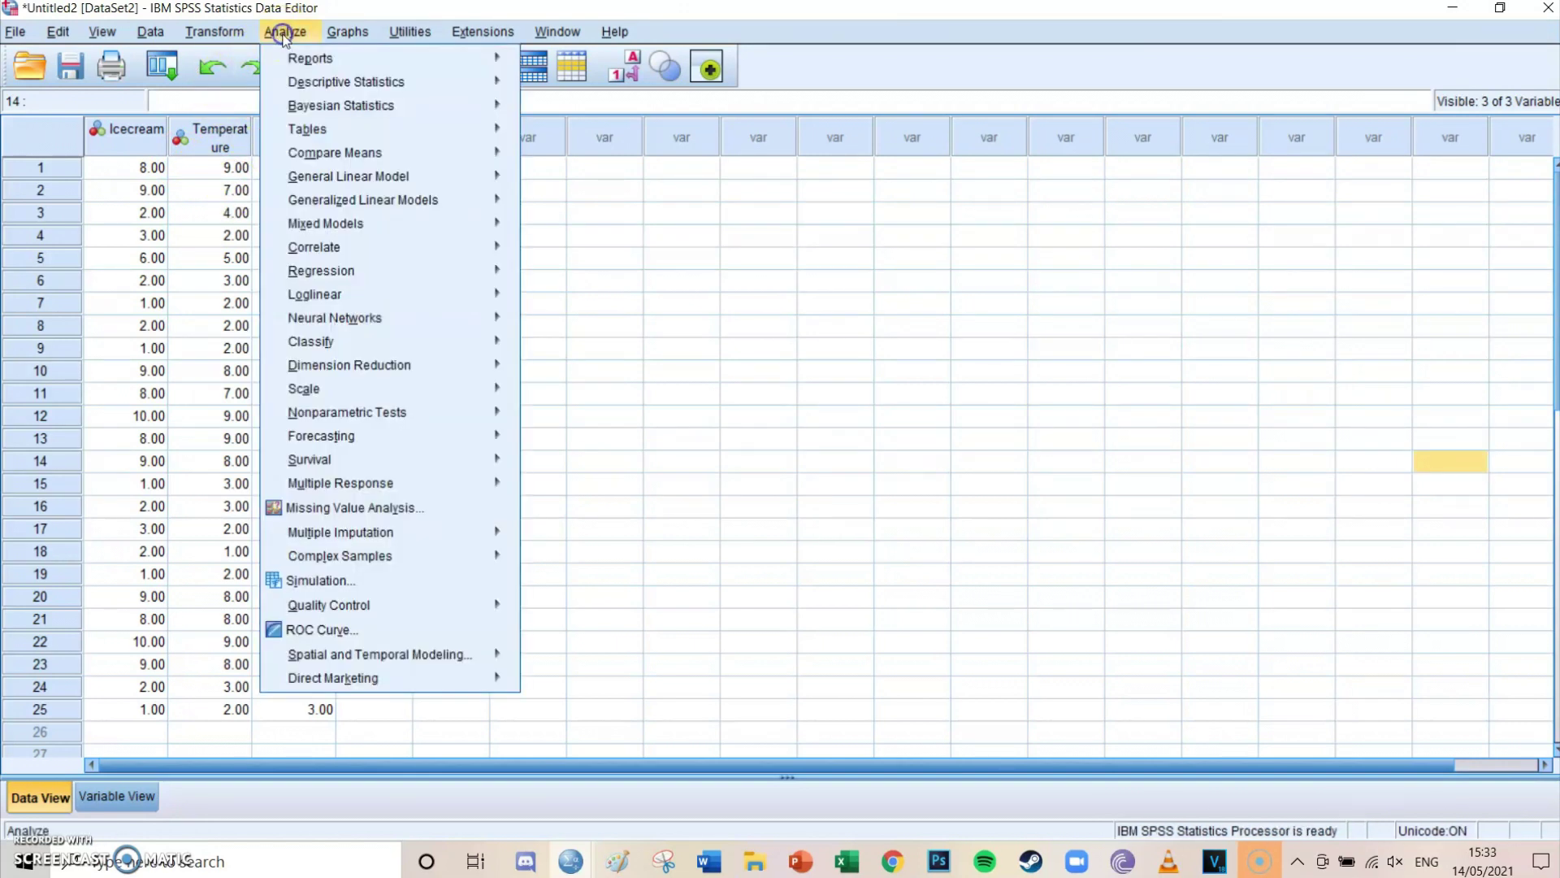
pyautogui.moveTo(378, 162)
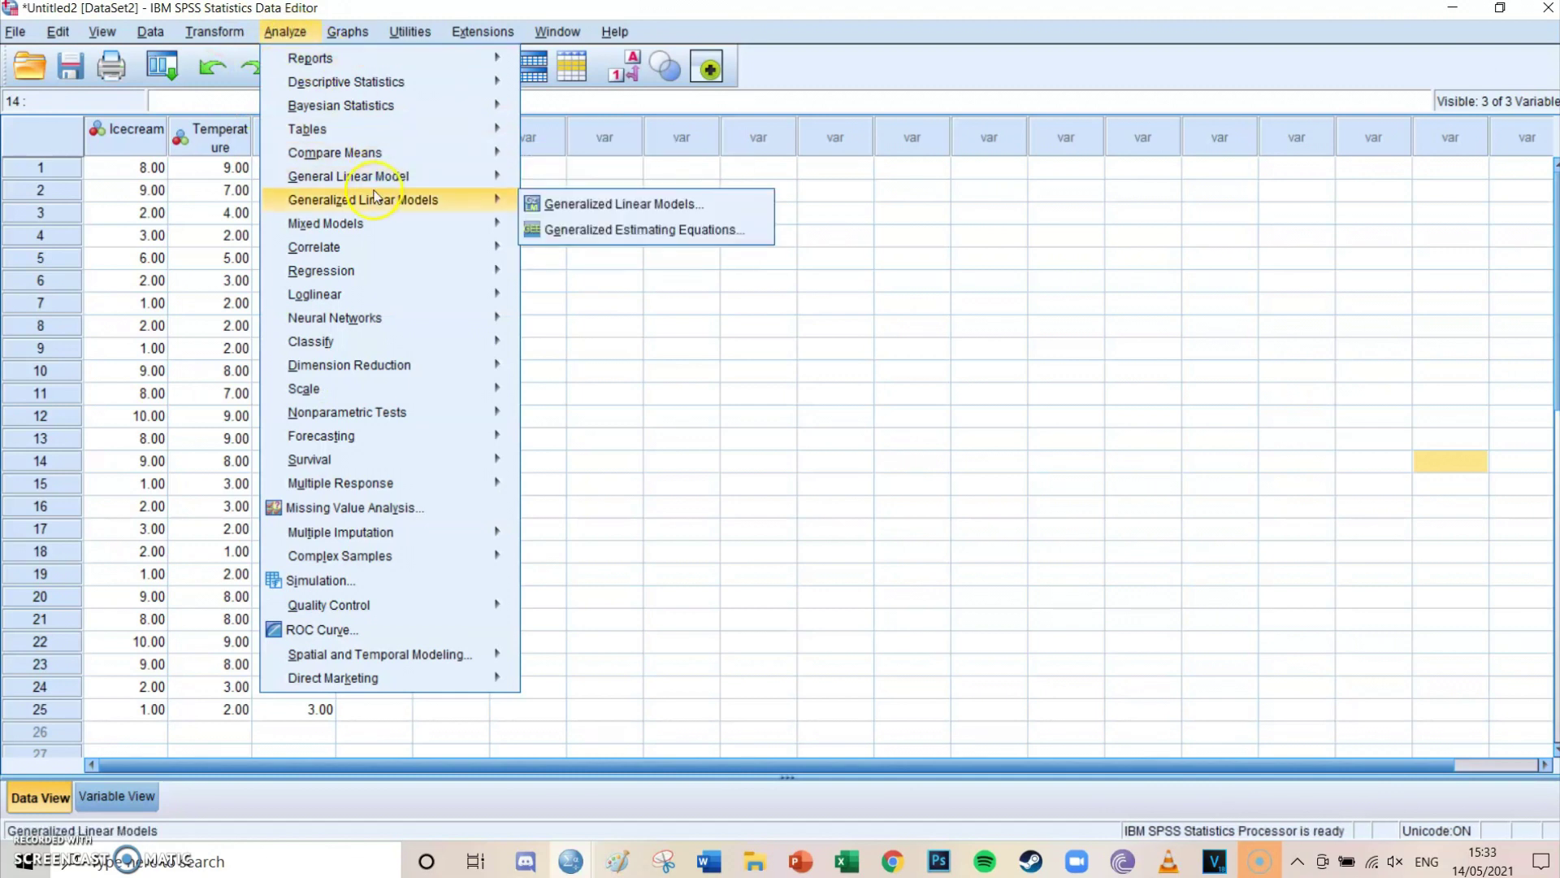
pyautogui.moveTo(353, 273)
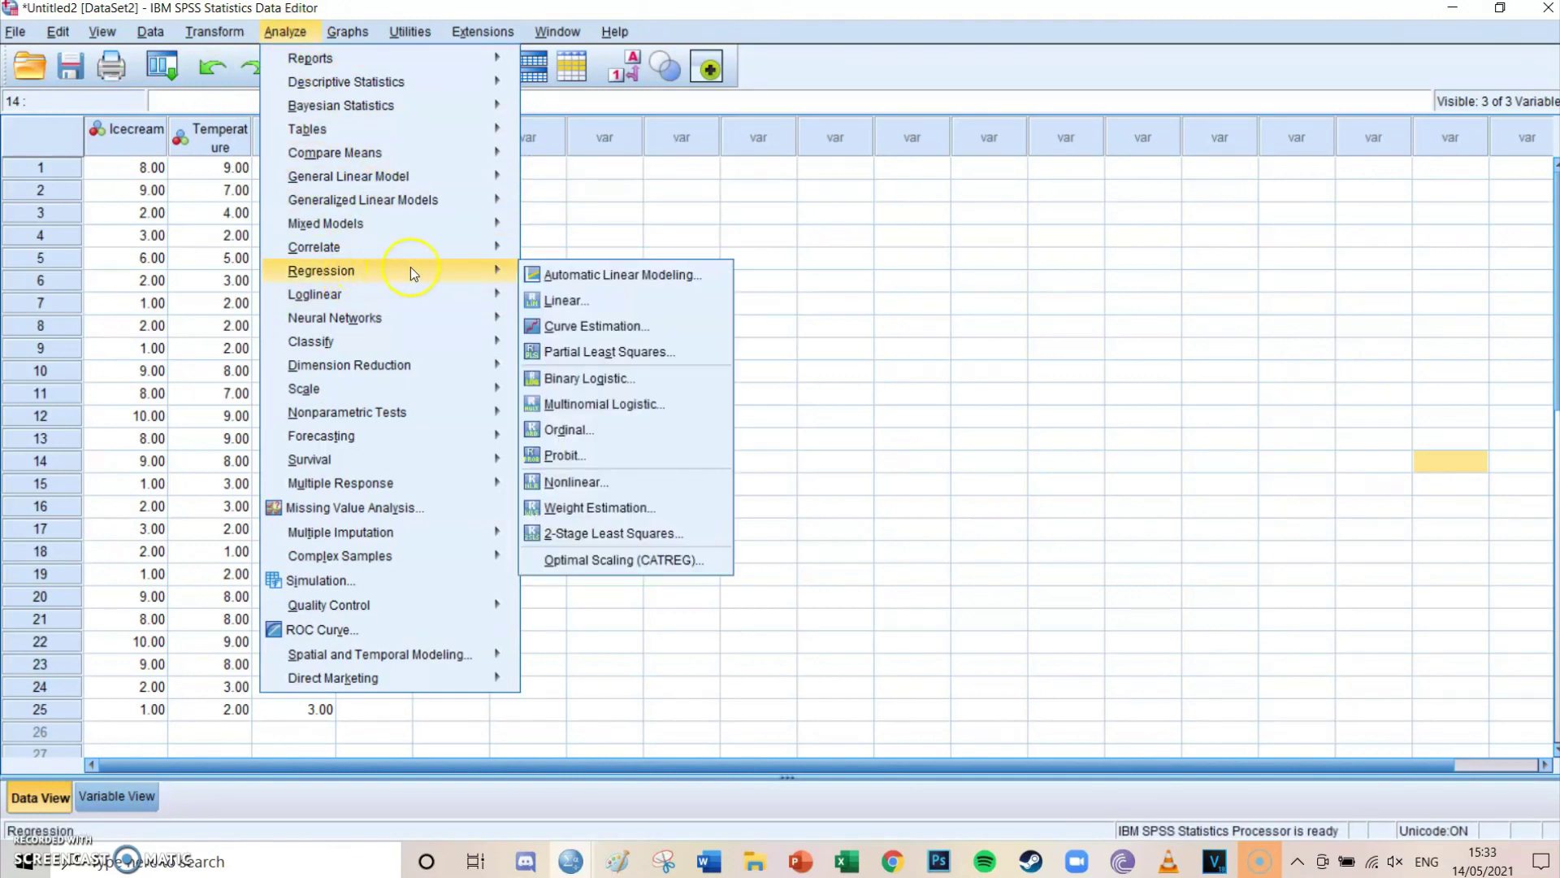
pyautogui.click(586, 298)
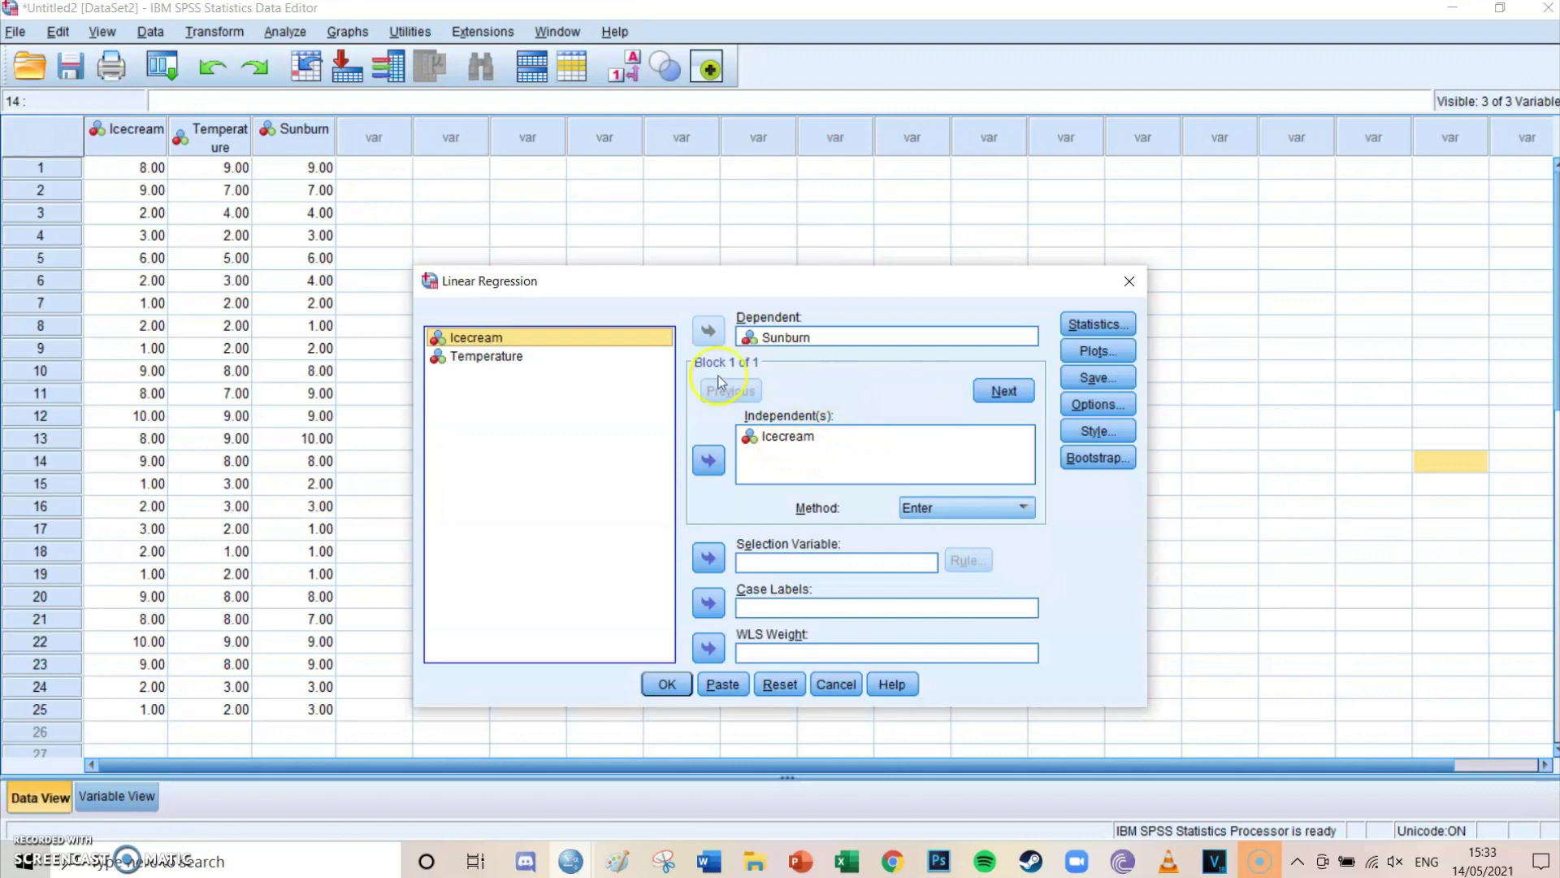
pyautogui.click(992, 390)
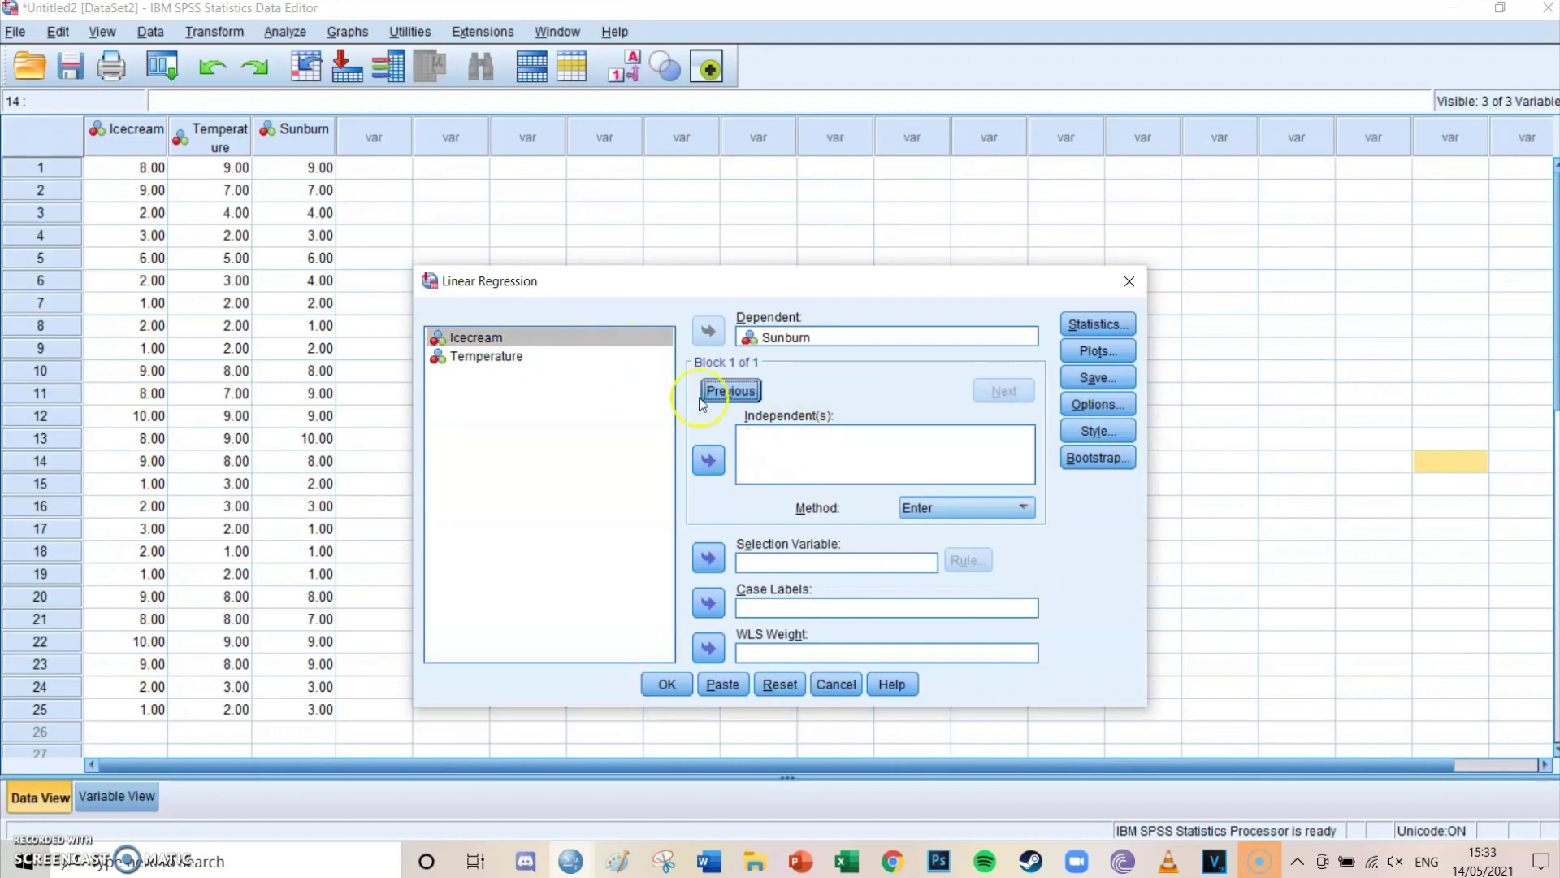
pyautogui.click(520, 358)
pyautogui.click(707, 460)
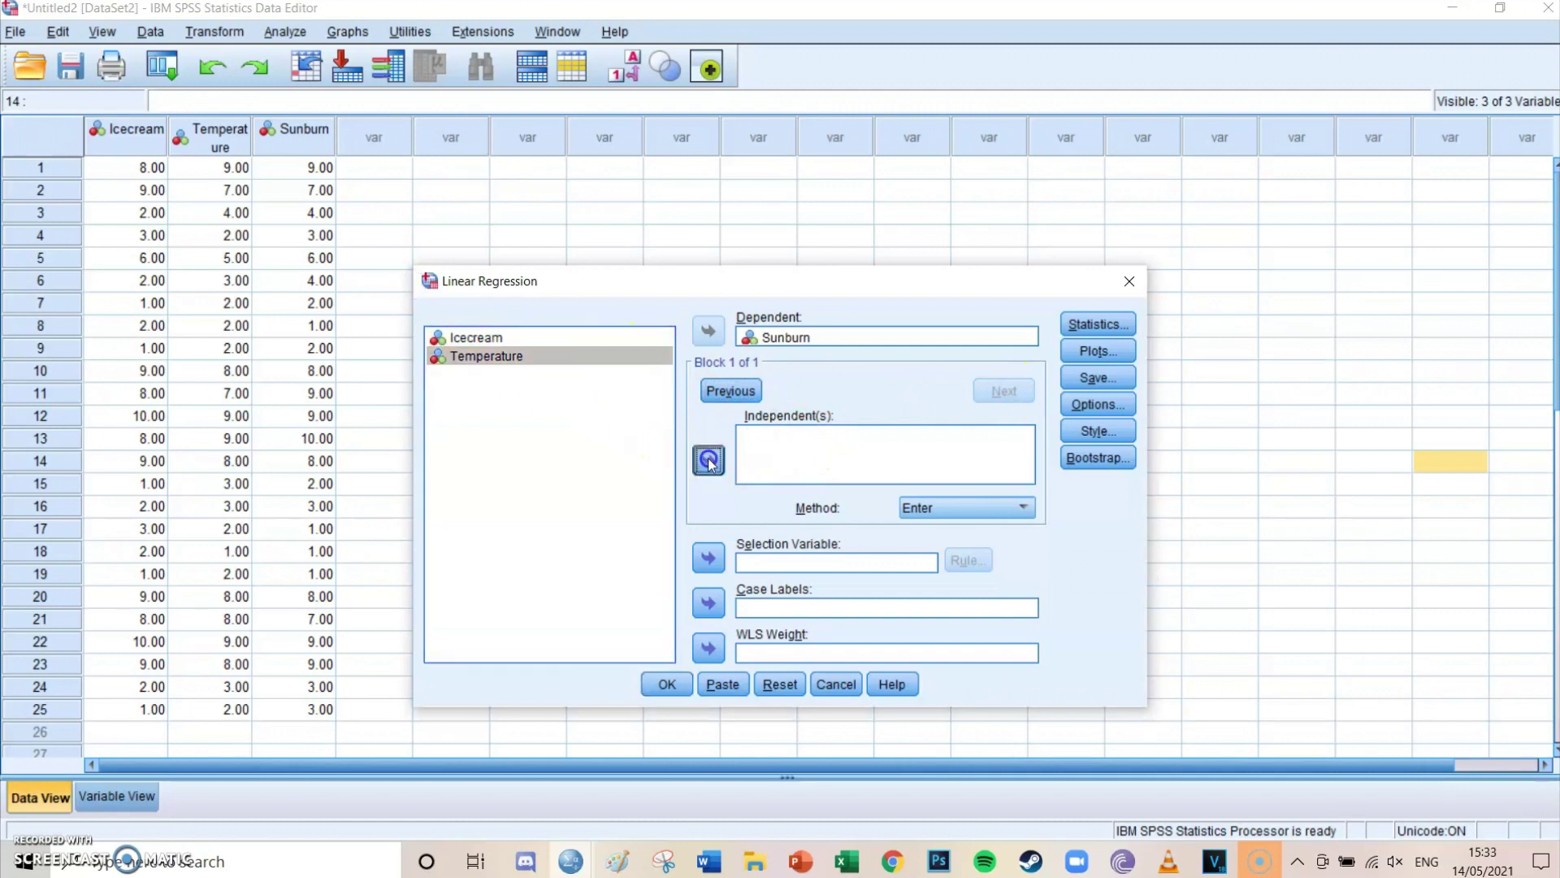
pyautogui.click(720, 682)
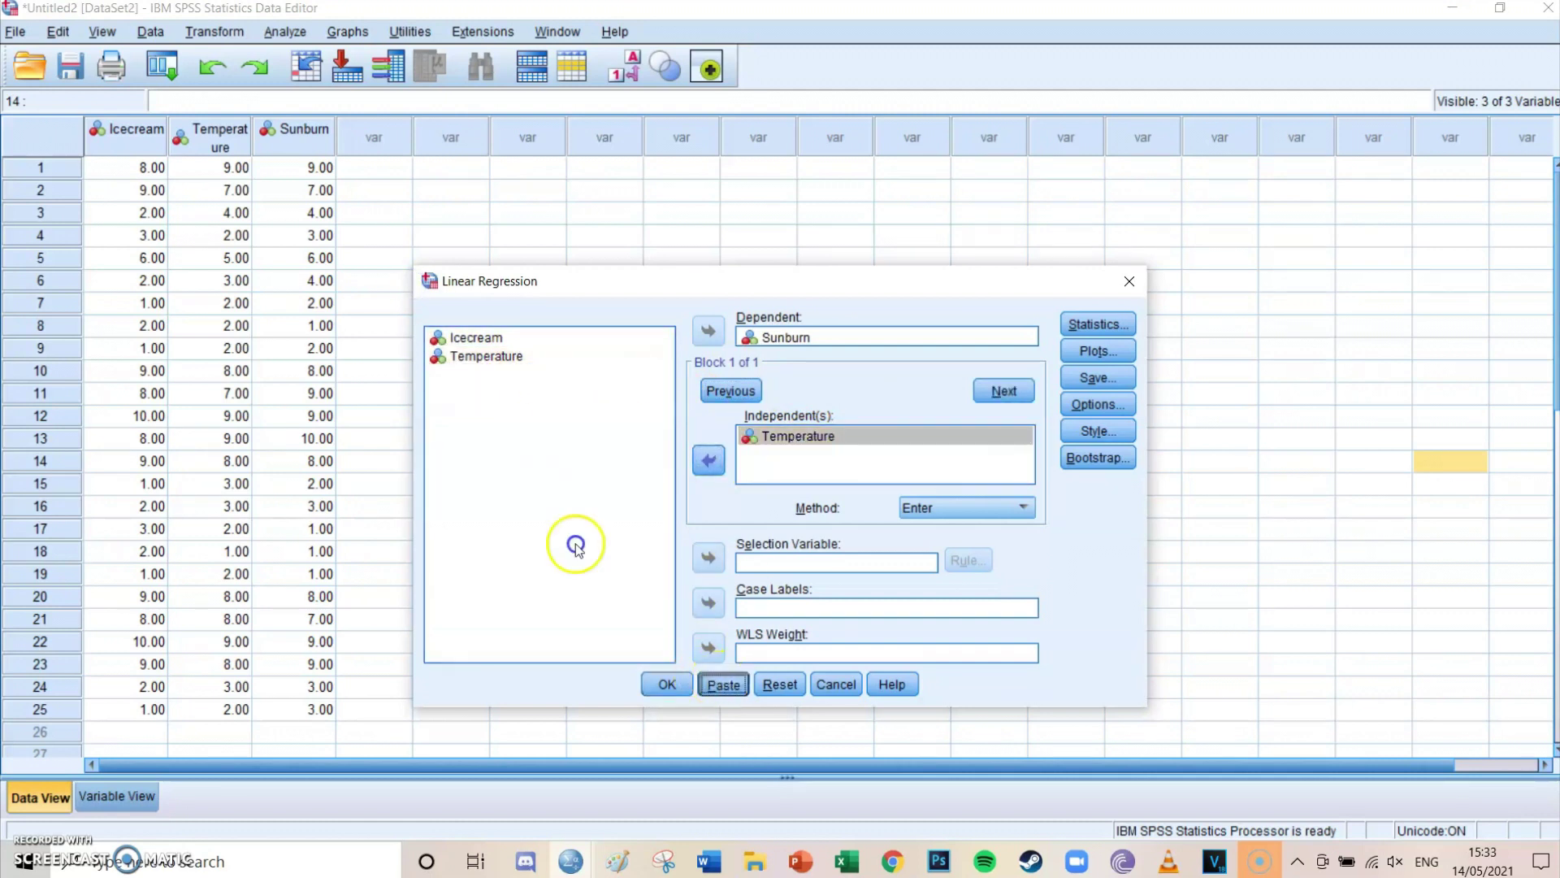
# Step: Run the second REGRESSION block (lines 11–18) from the Syntax1 window
pyautogui.click(572, 860)
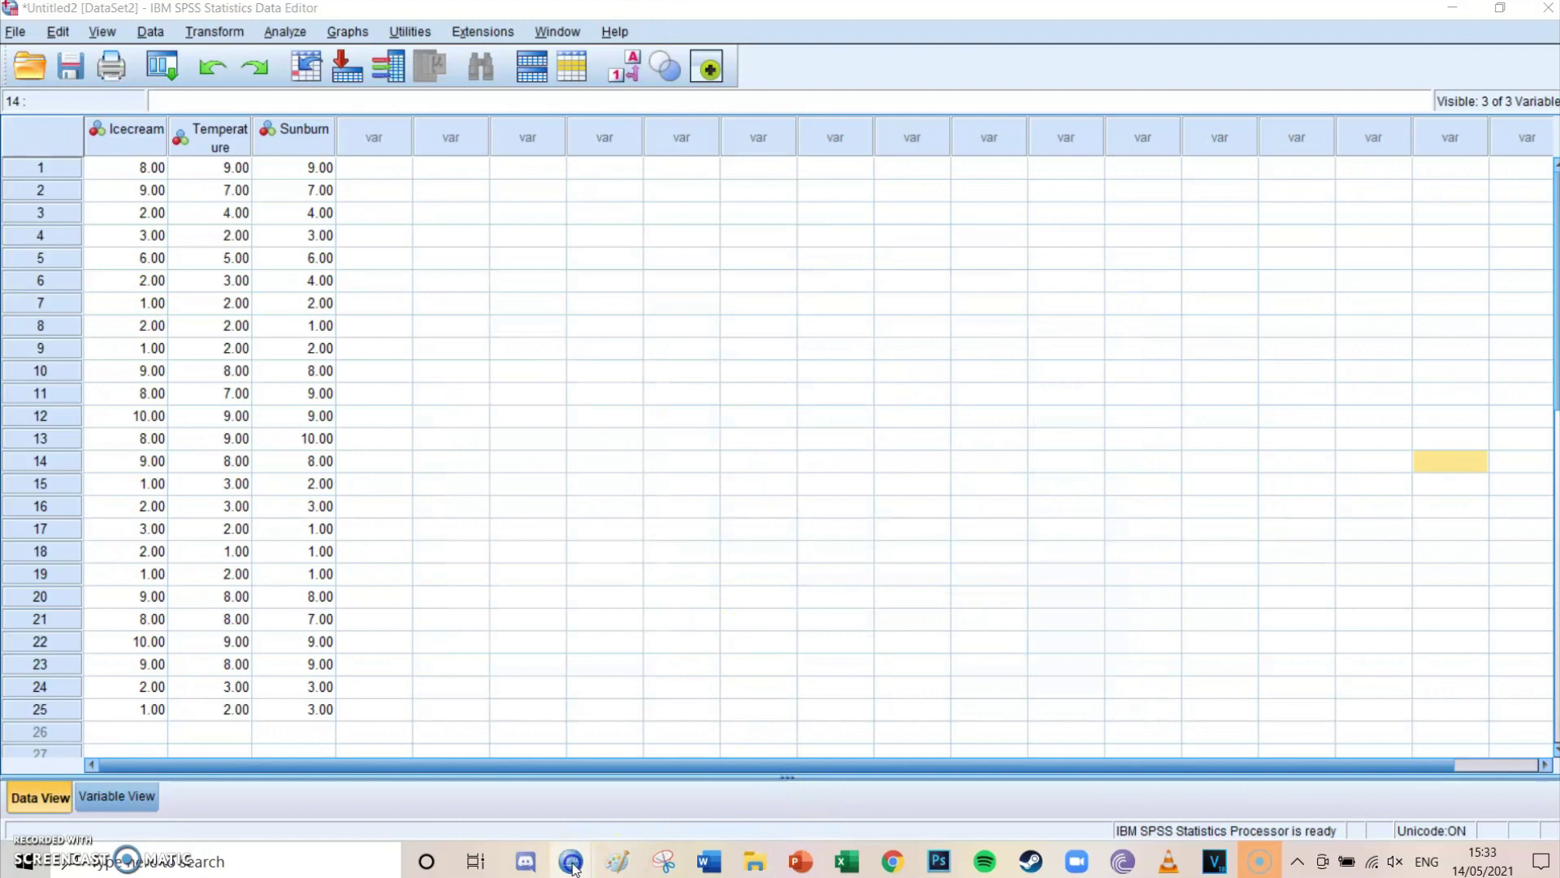
pyautogui.click(671, 756)
pyautogui.moveTo(805, 624); pyautogui.dragTo(509, 468)
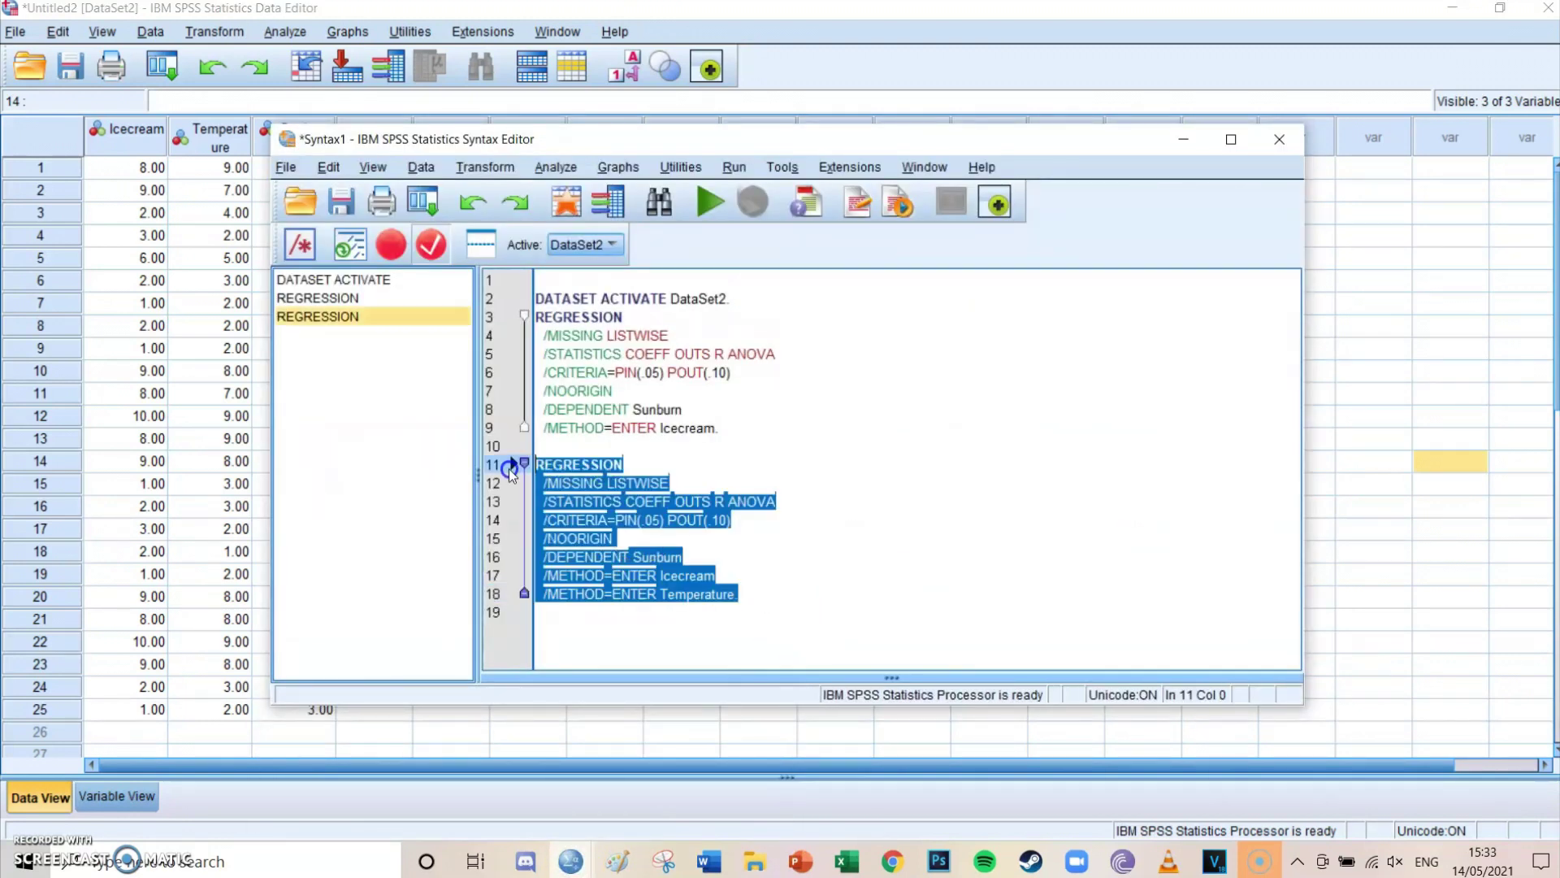
pyautogui.click(709, 202)
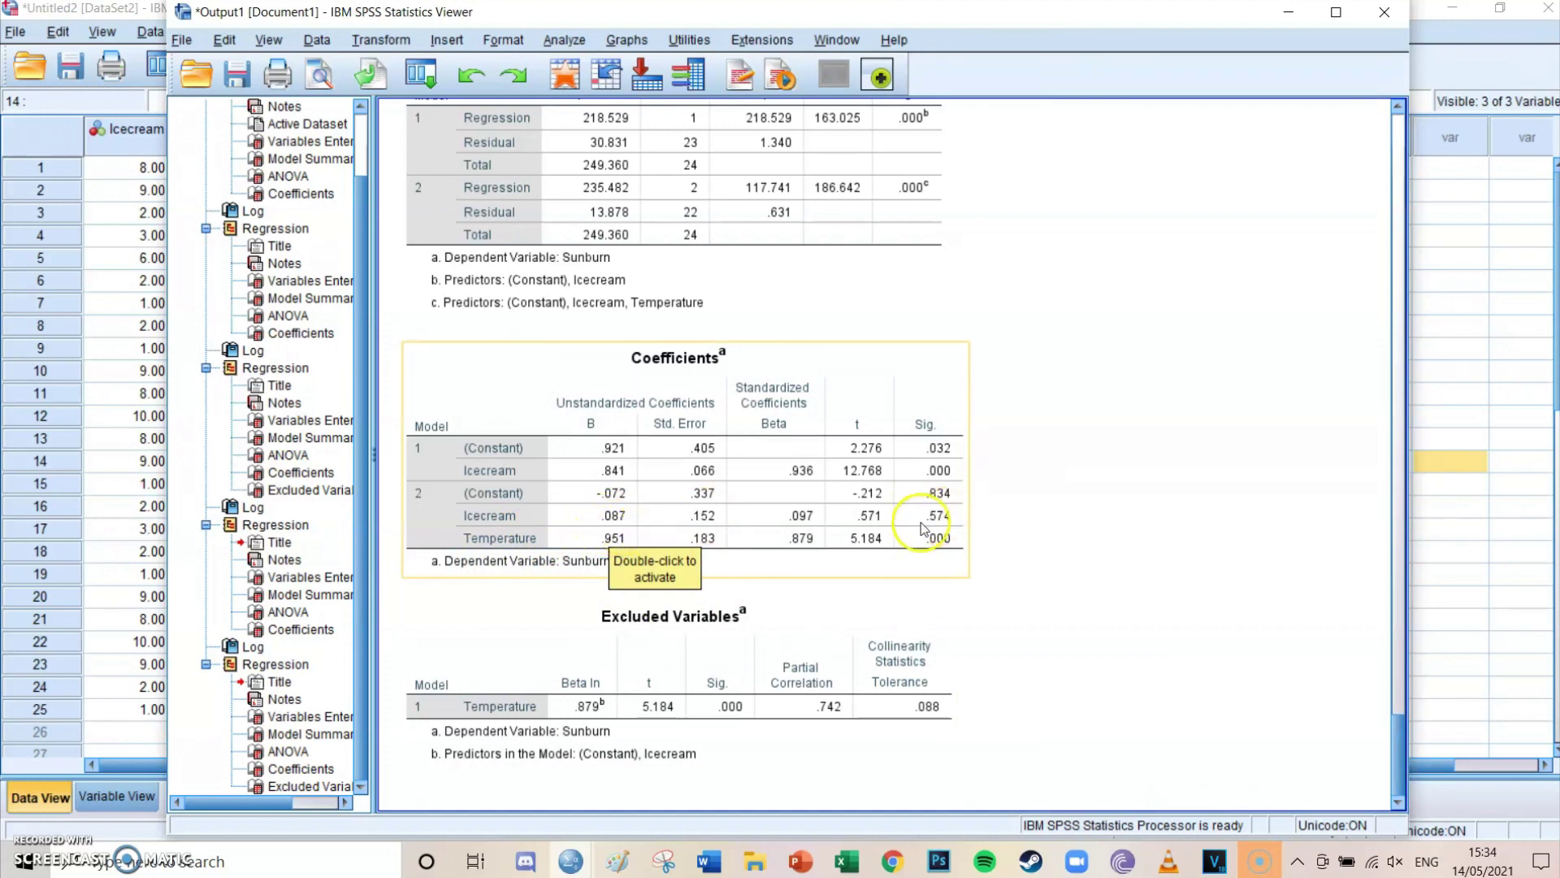
# Step: Look over the two-model Coefficients table, then bring the Scribbr confounding-variables article forward
pyautogui.moveTo(957, 526); pyautogui.dragTo(1004, 526)
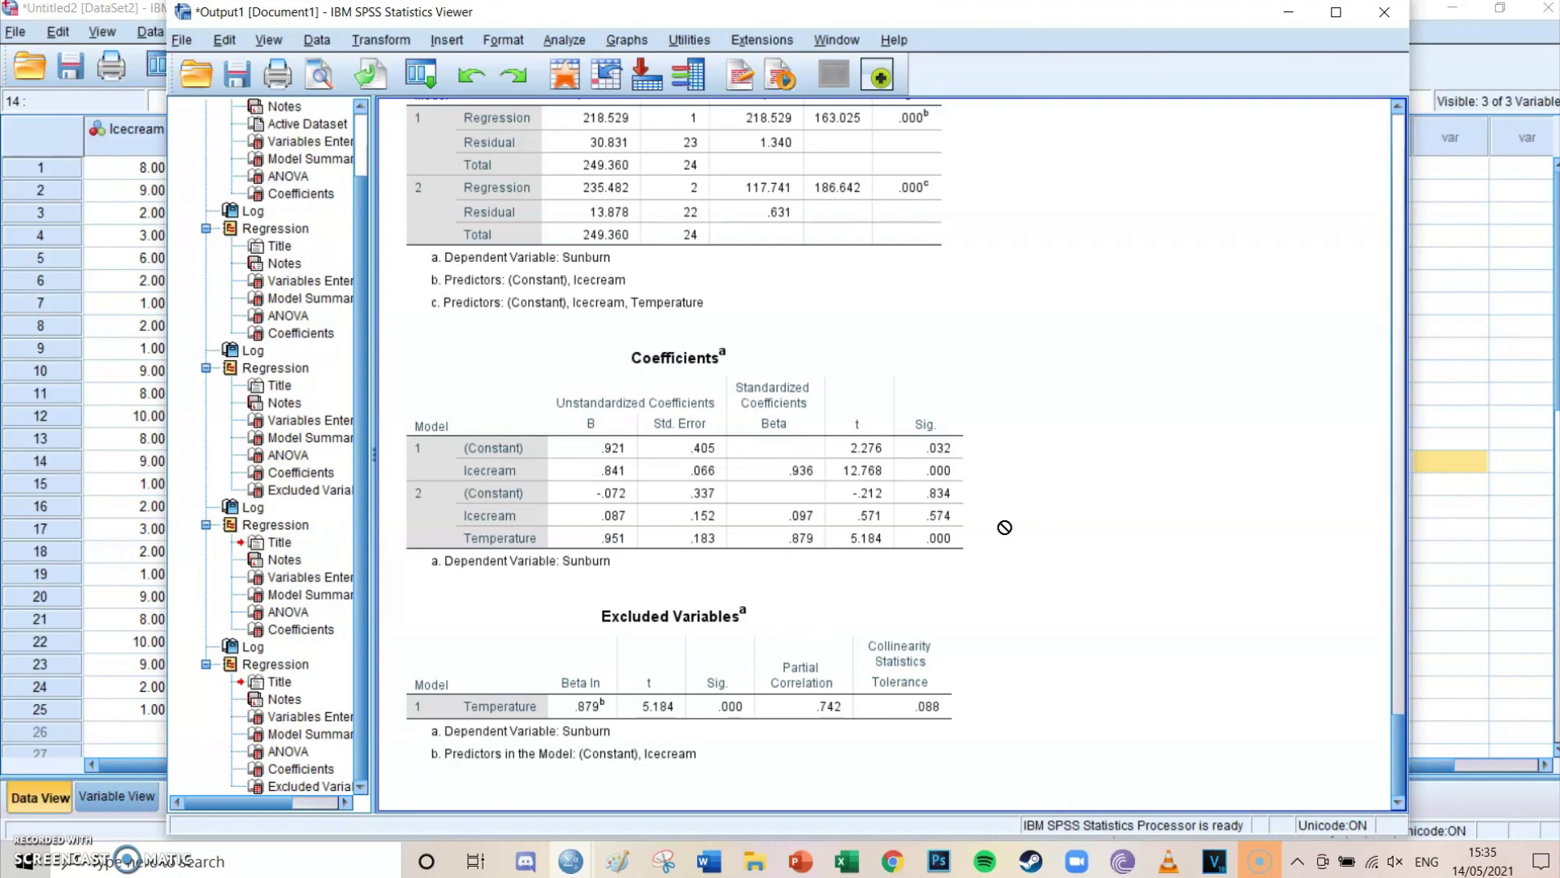
pyautogui.click(892, 863)
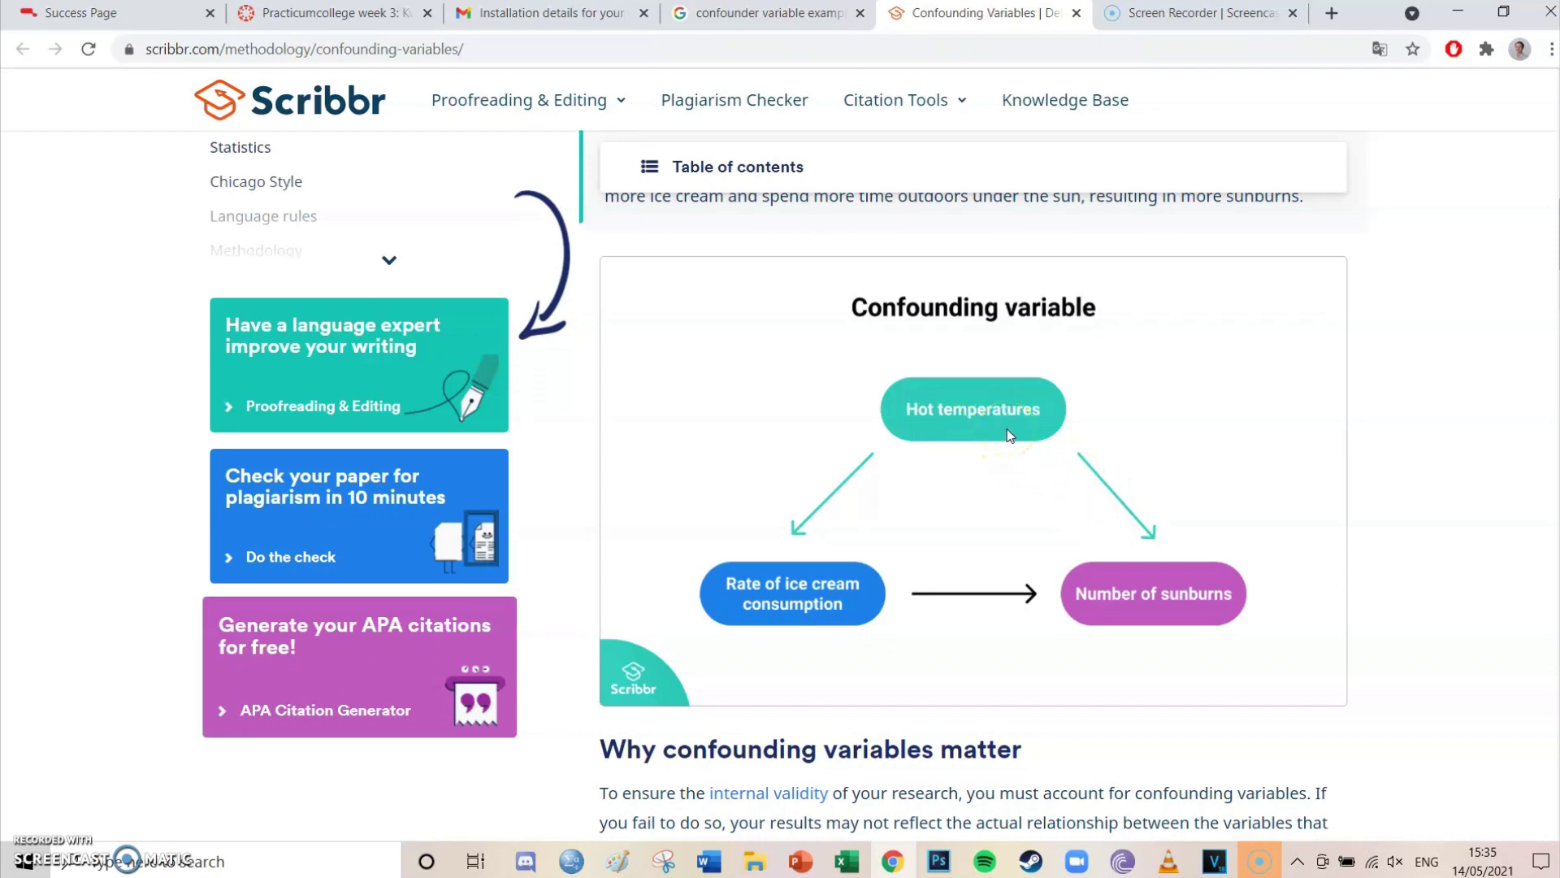
# Step: Minimise the Scribbr article and select the Coefficients table showing Icecream B .087 and Temperature B .951
pyautogui.click(893, 858)
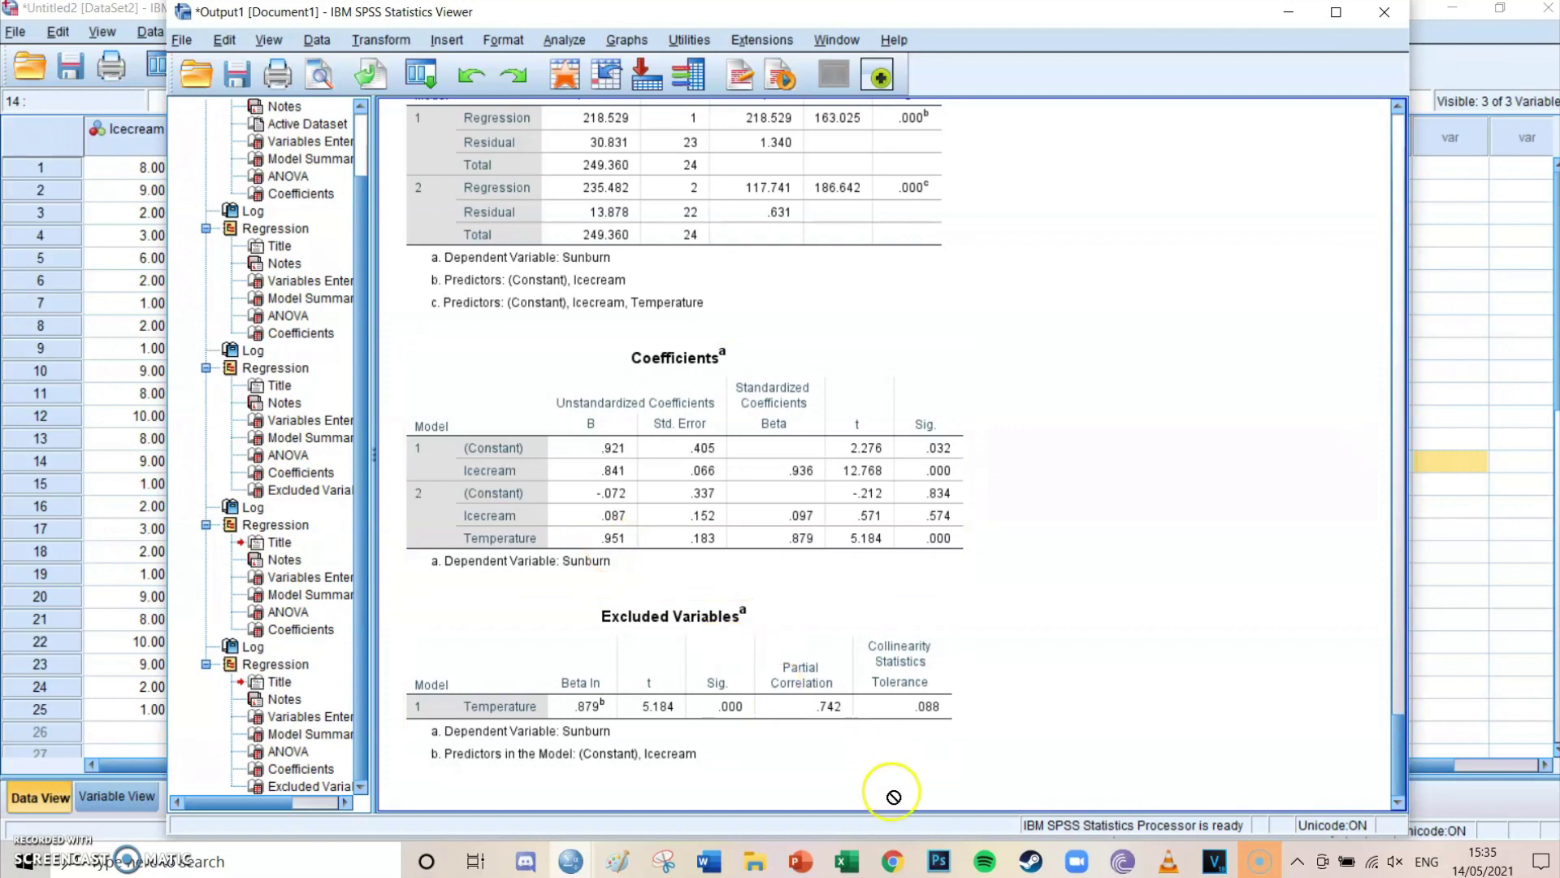
pyautogui.click(891, 858)
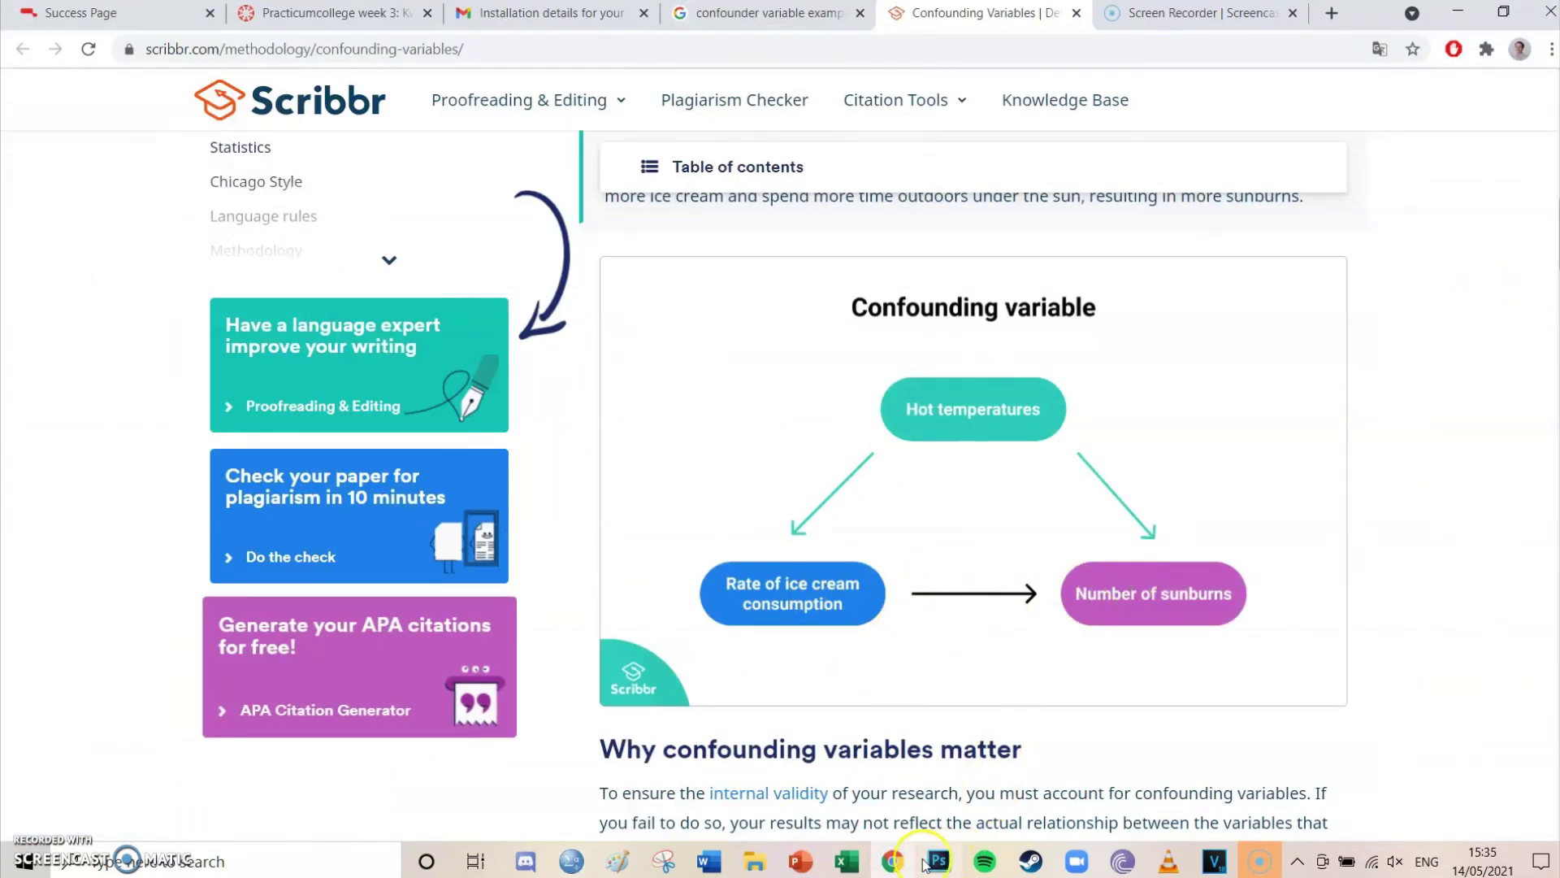
pyautogui.click(894, 859)
pyautogui.click(559, 520)
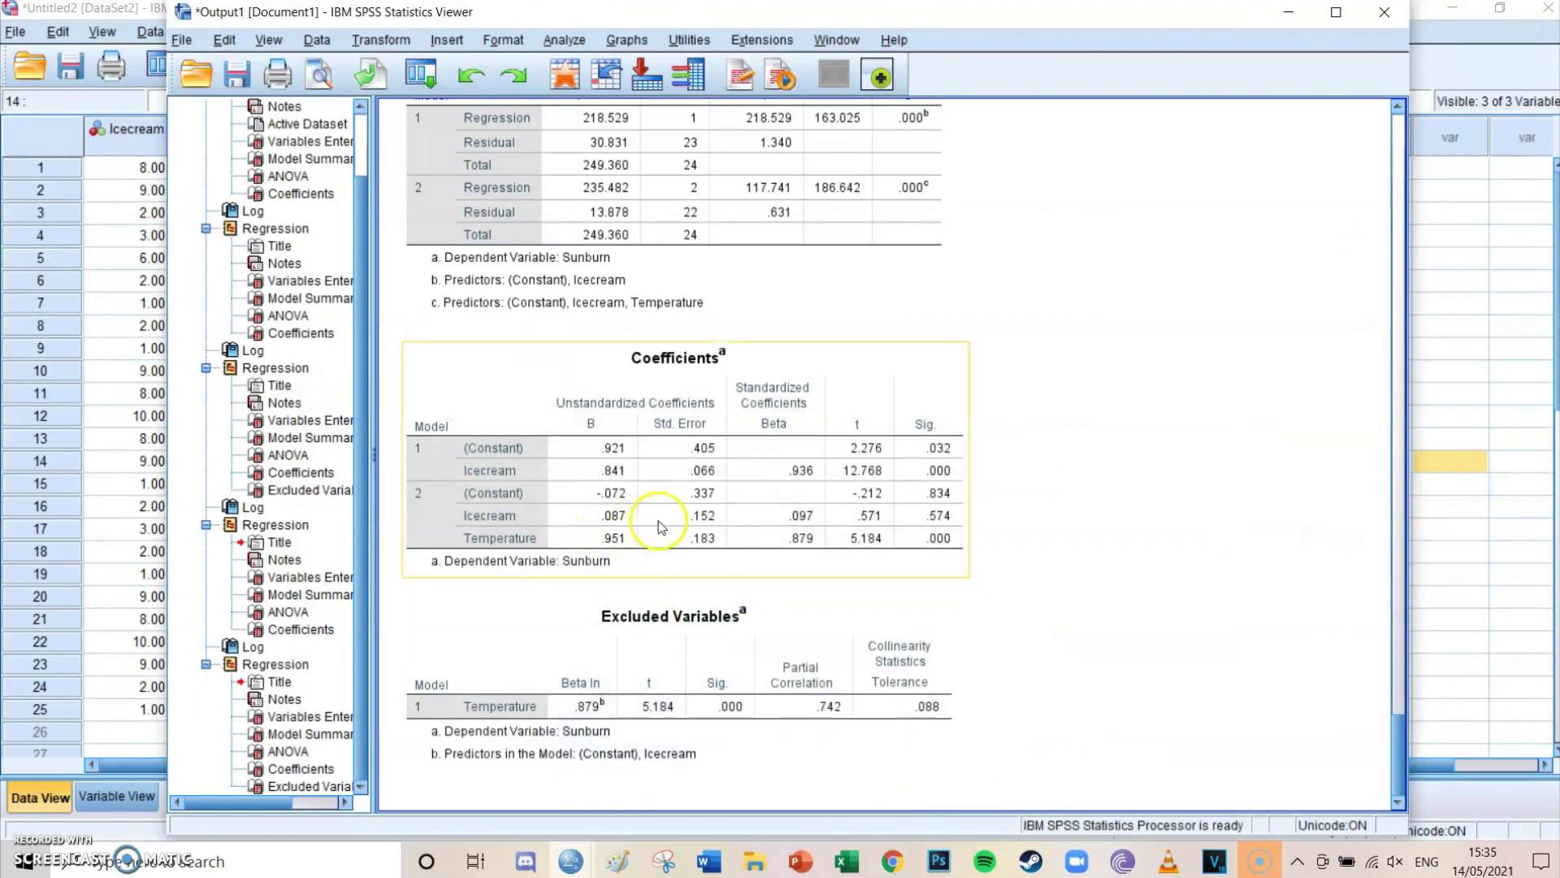
pyautogui.click(614, 474)
pyautogui.click(816, 480)
pyautogui.click(469, 563)
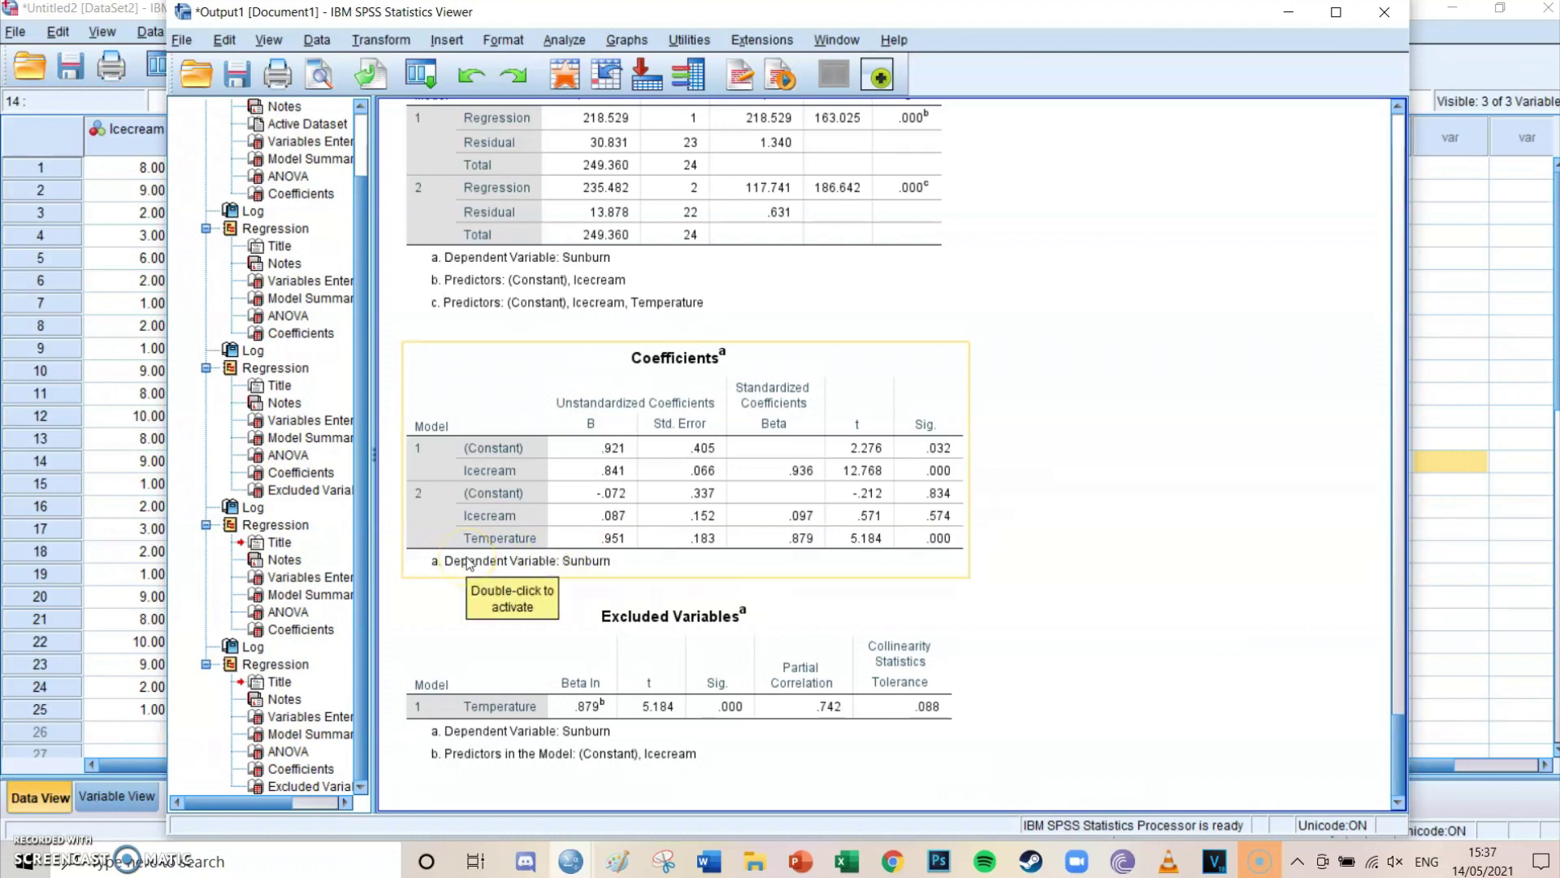
pyautogui.click(928, 561)
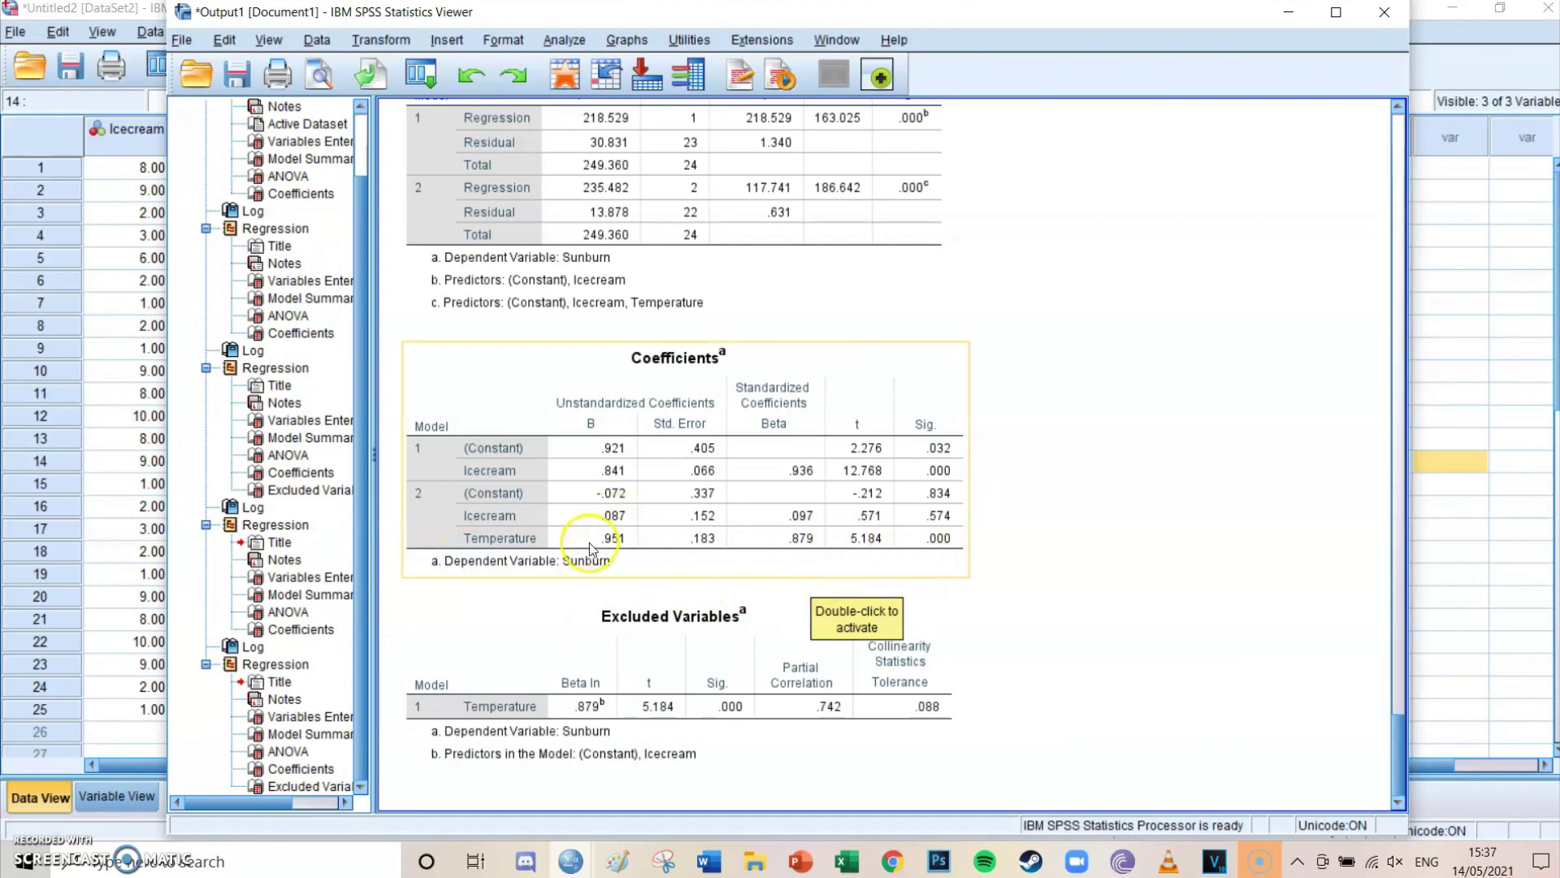
pyautogui.click(1065, 594)
pyautogui.click(902, 569)
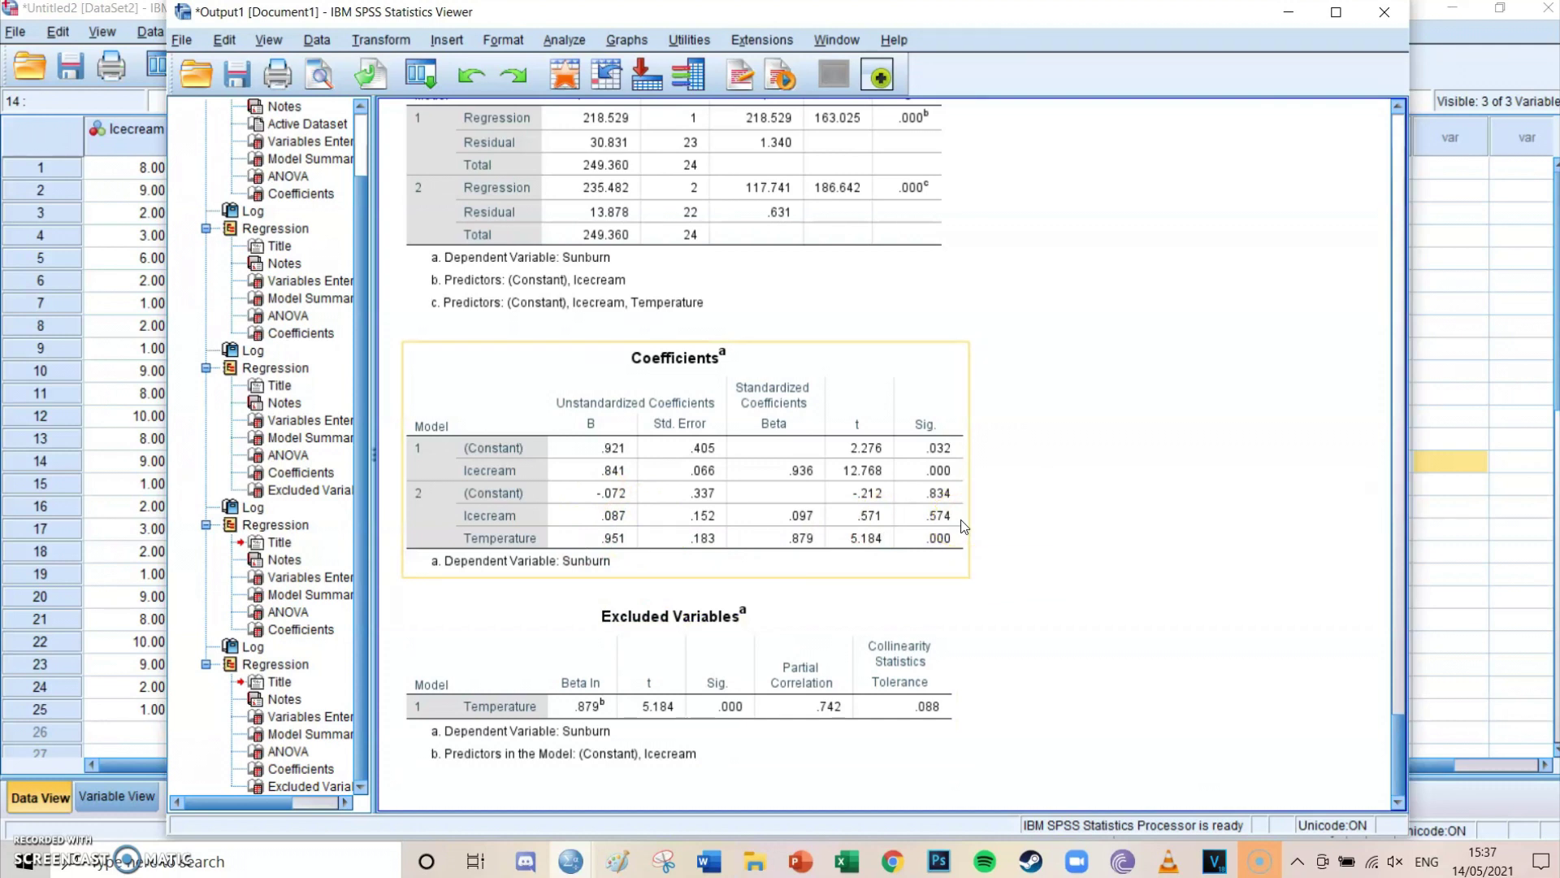
# Step: Show the Scribbr Confounding Variables page with its temperature, ice cream and sunburn diagram
pyautogui.click(976, 759)
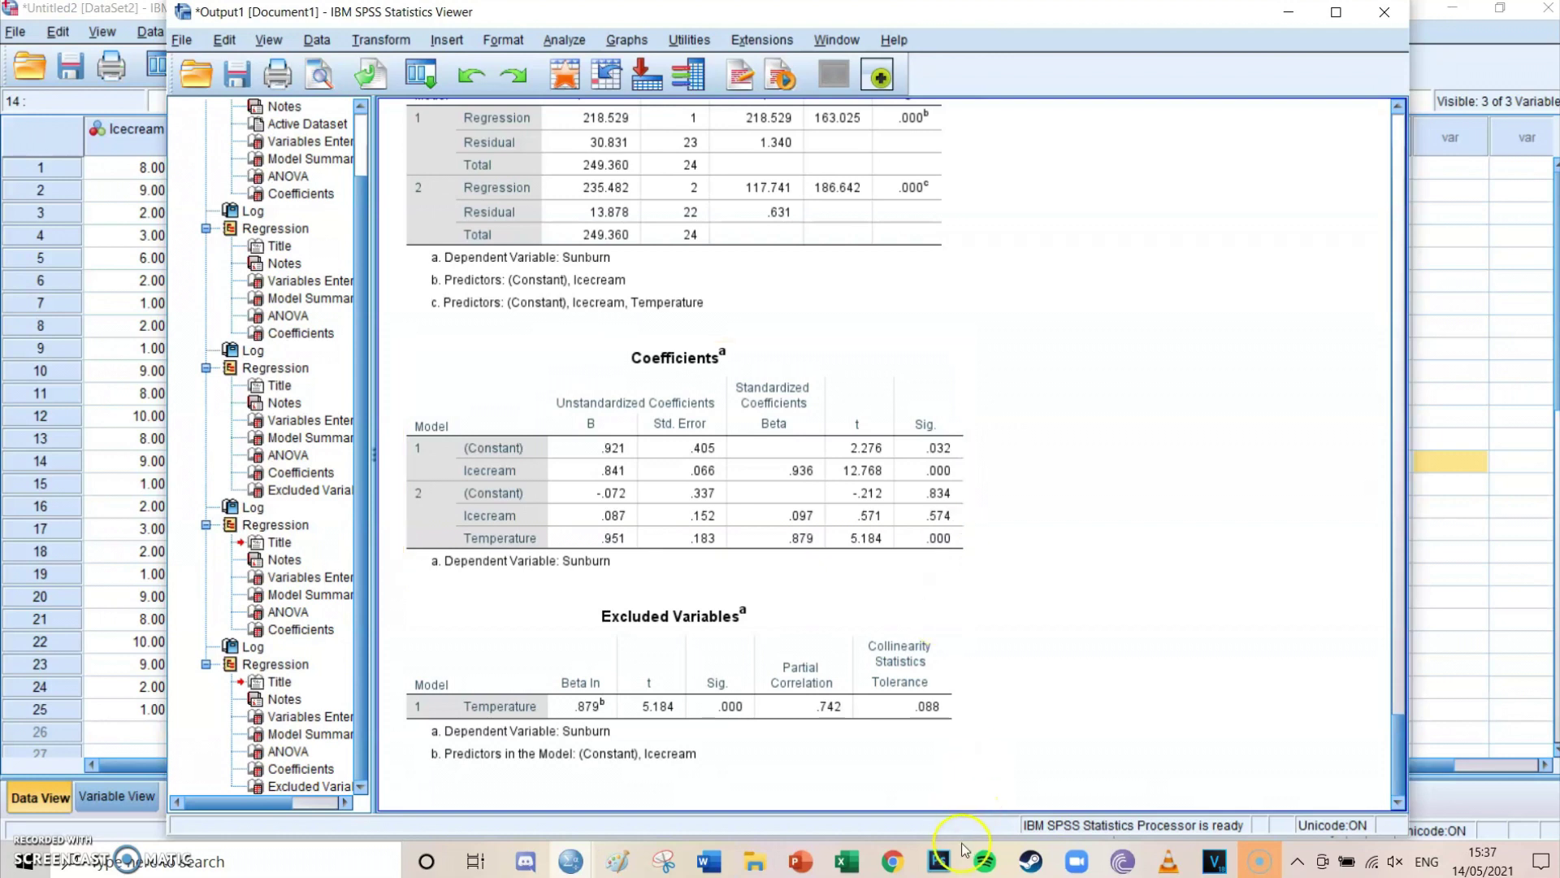
pyautogui.click(900, 861)
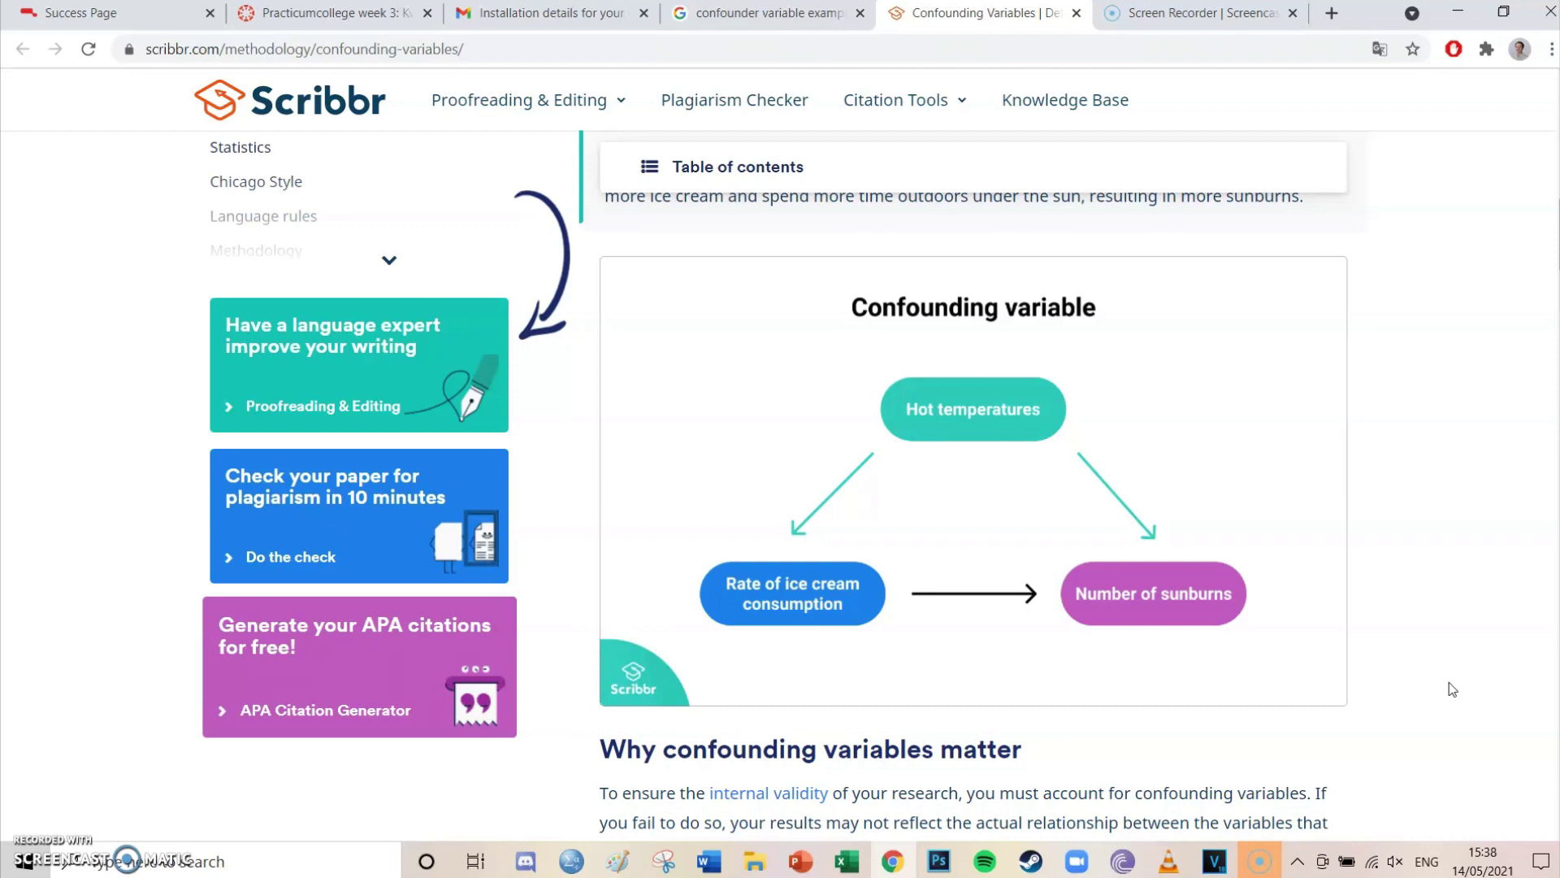
# Step: Switch to the Data Editor showing the 25-case Icecream, Temperature and Sunburn dataset
pyautogui.click(1257, 868)
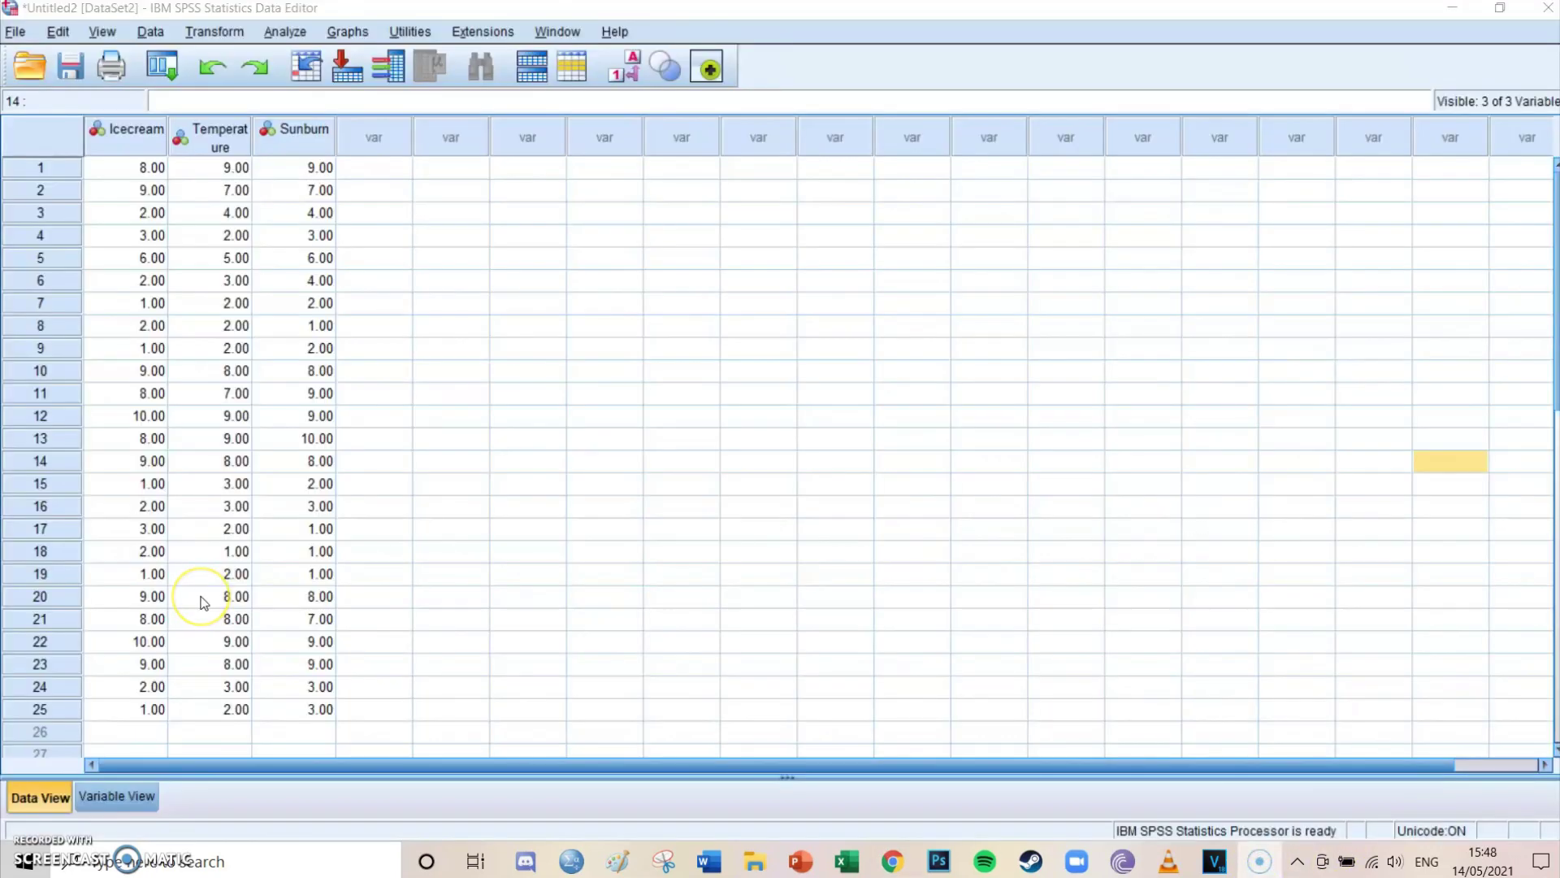